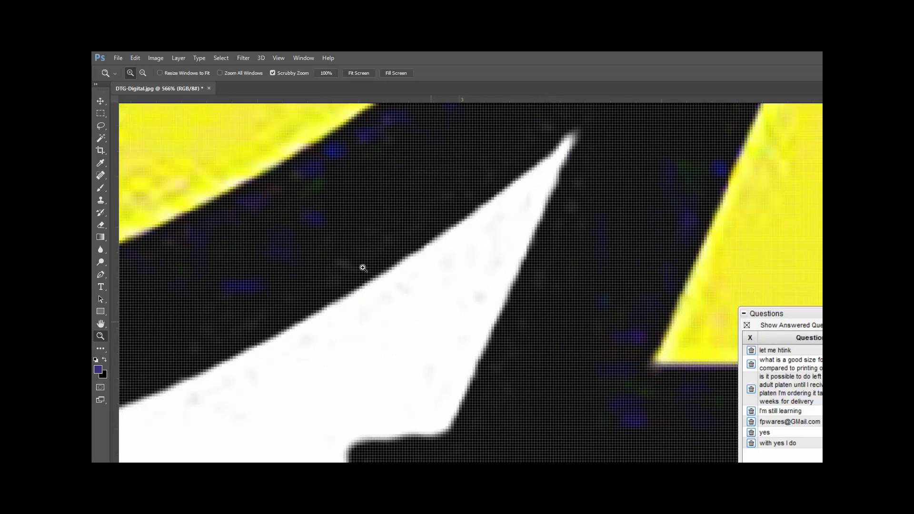
Step: Try selecting the white background around the logo with the Magic Wand at tolerance 100, check the selection edge and deselect
left_click_drag(459, 309, 405, 303)
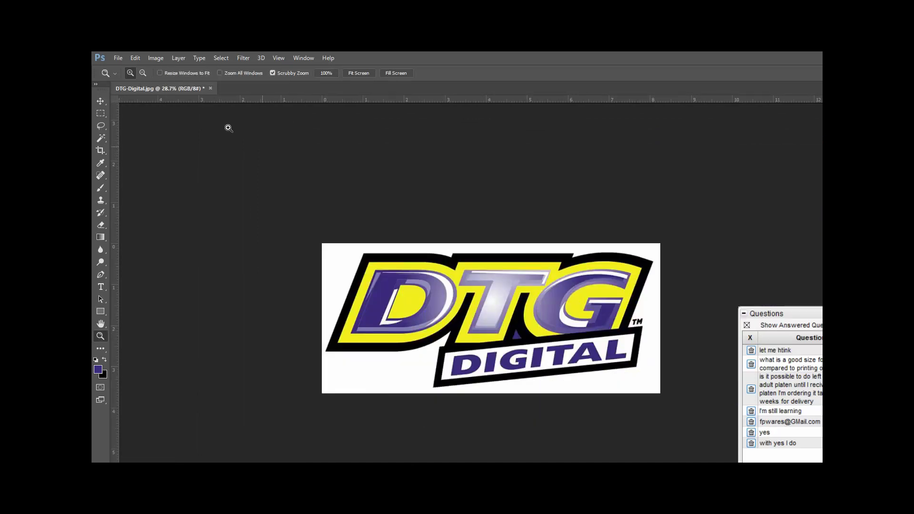
key("w")
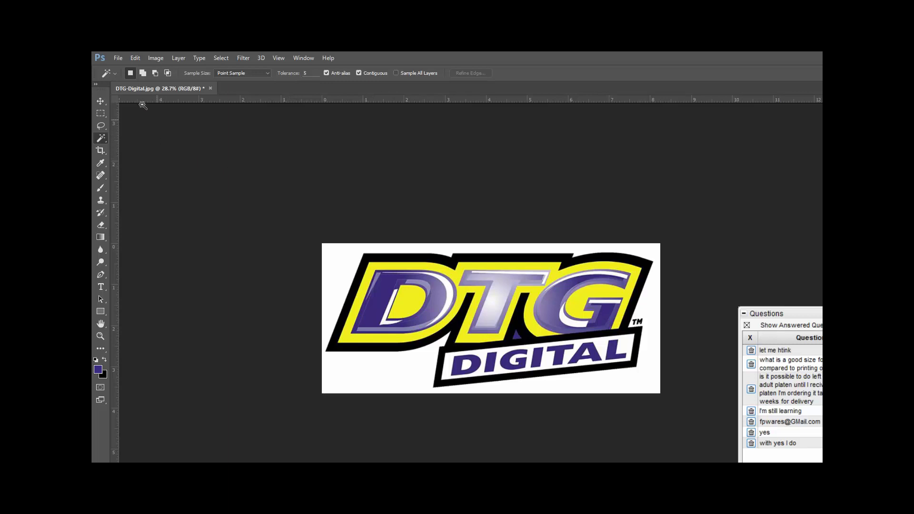
left_click(116, 58)
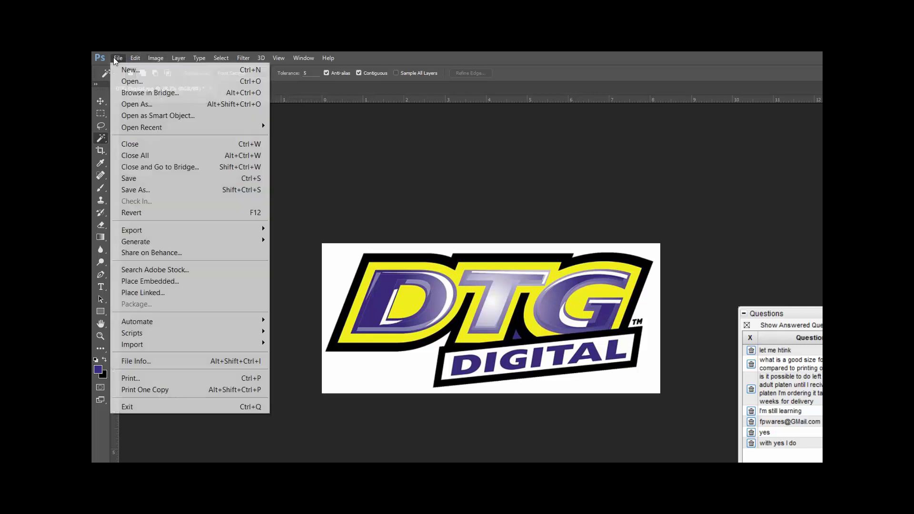
mouse_move(135, 57)
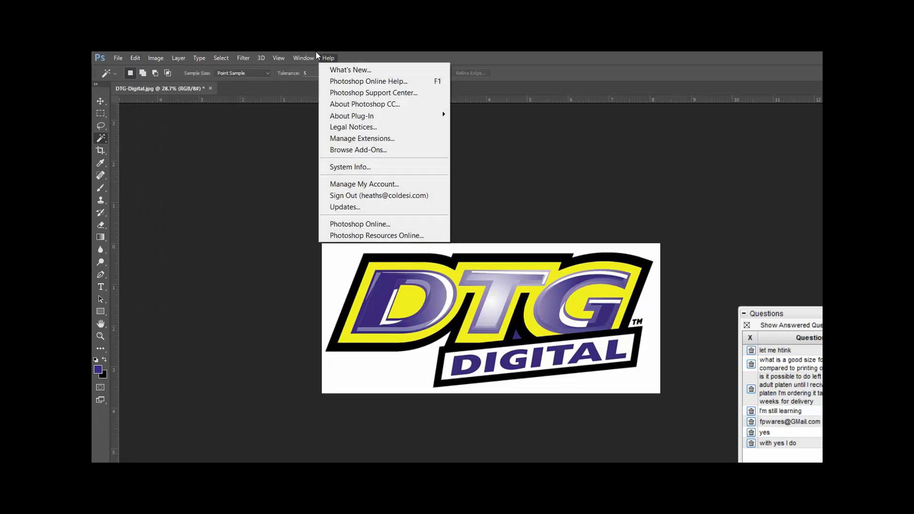
left_click(317, 52)
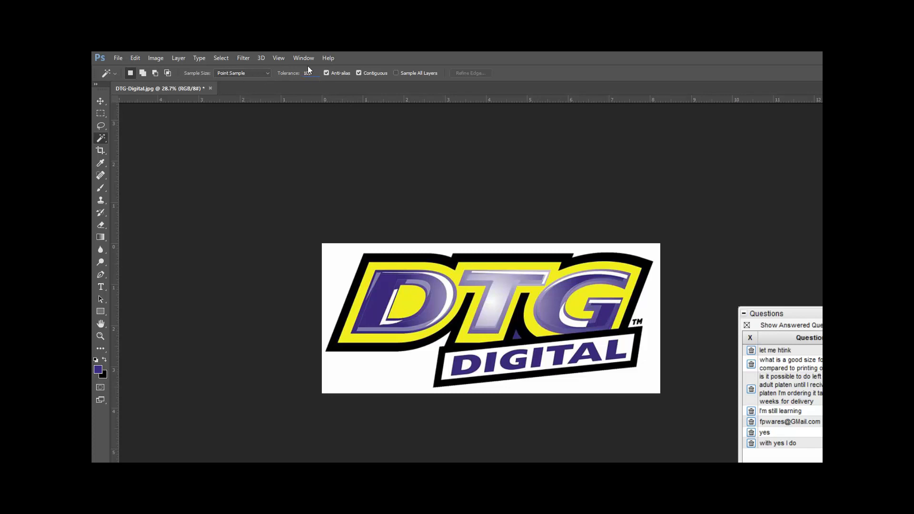
left_click(337, 310)
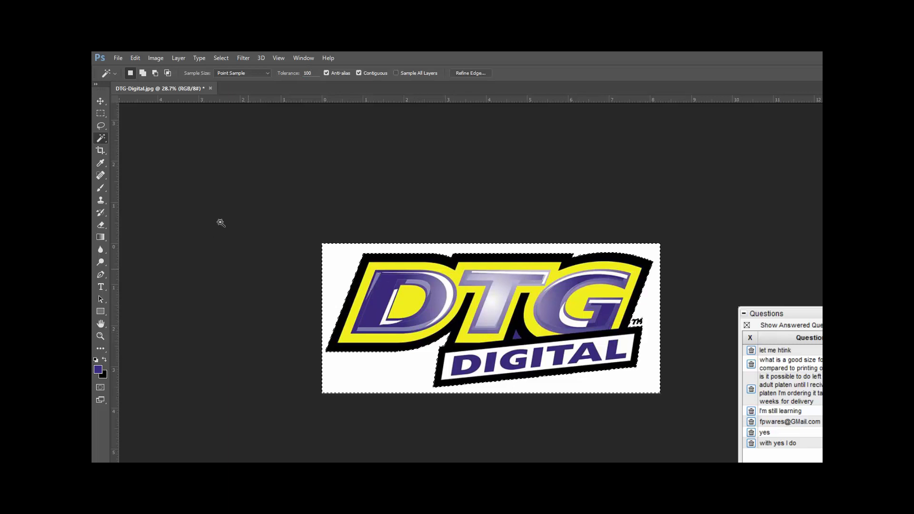
key("z")
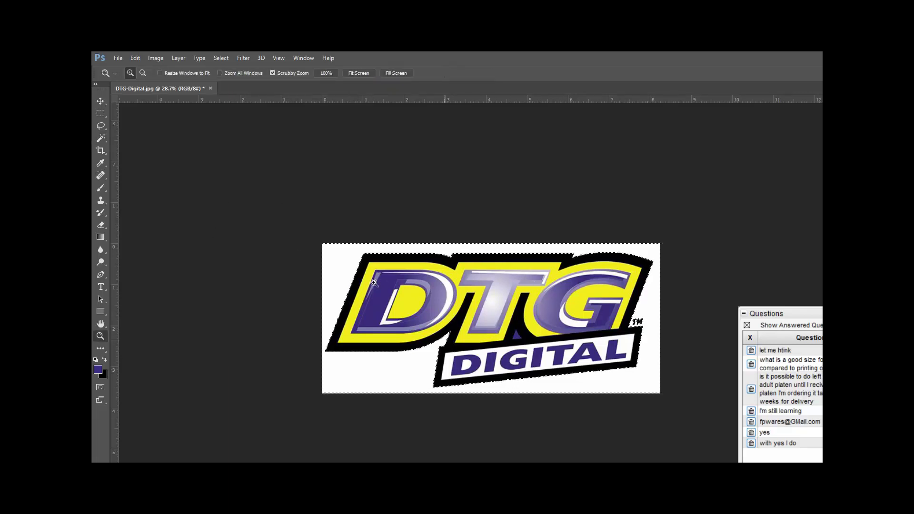
left_click_drag(374, 283, 449, 270)
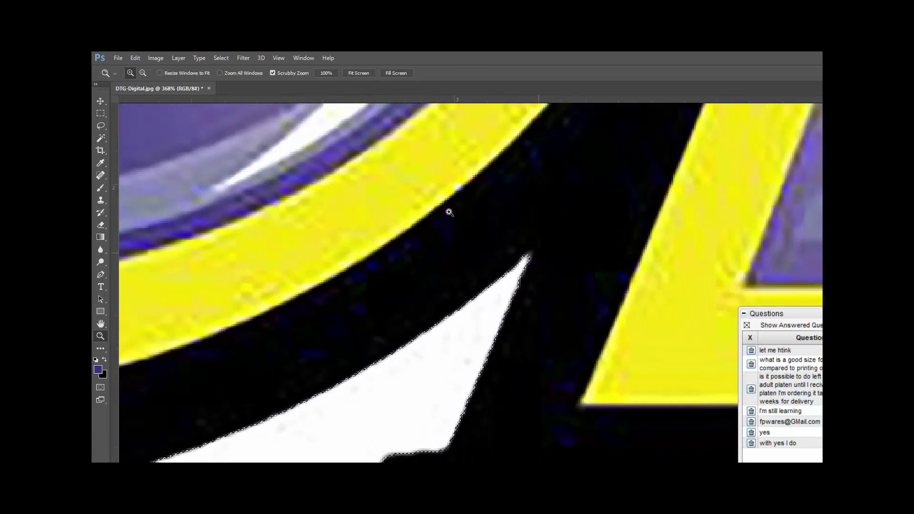
scroll(439, 239, "down", 5)
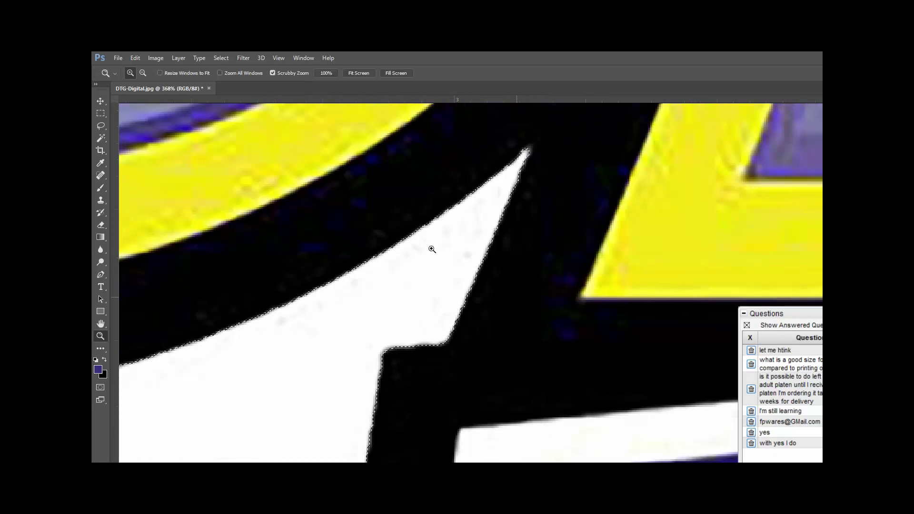
scroll(432, 250, "down", 10)
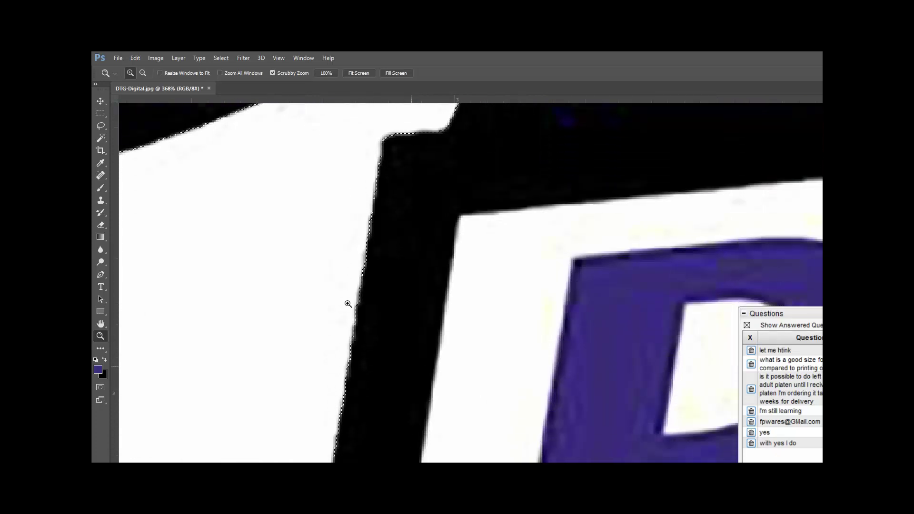
scroll(348, 304, "down", 8)
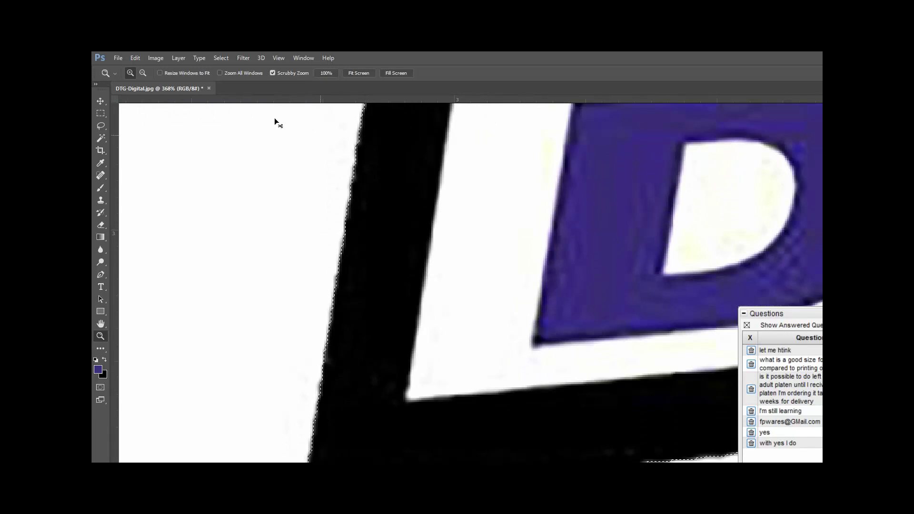
key("ctrl+d")
Step: Select the white background around the logo with the Magic Wand at tolerance 150 and check how closely it follows the black outline
key("w")
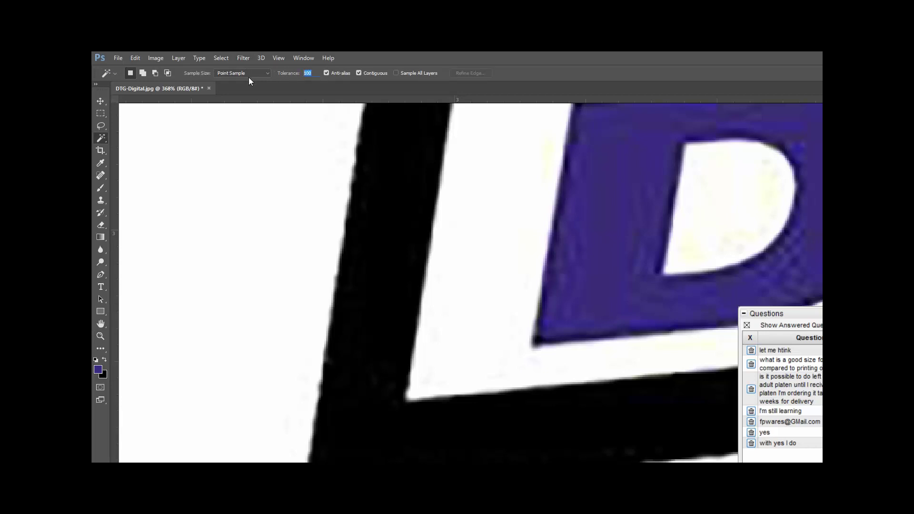
type("1")
left_click(223, 165)
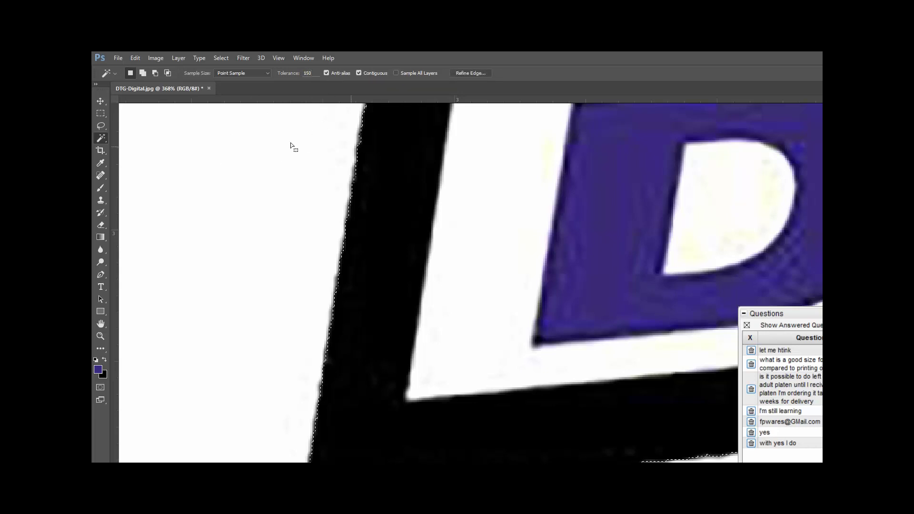
key("z")
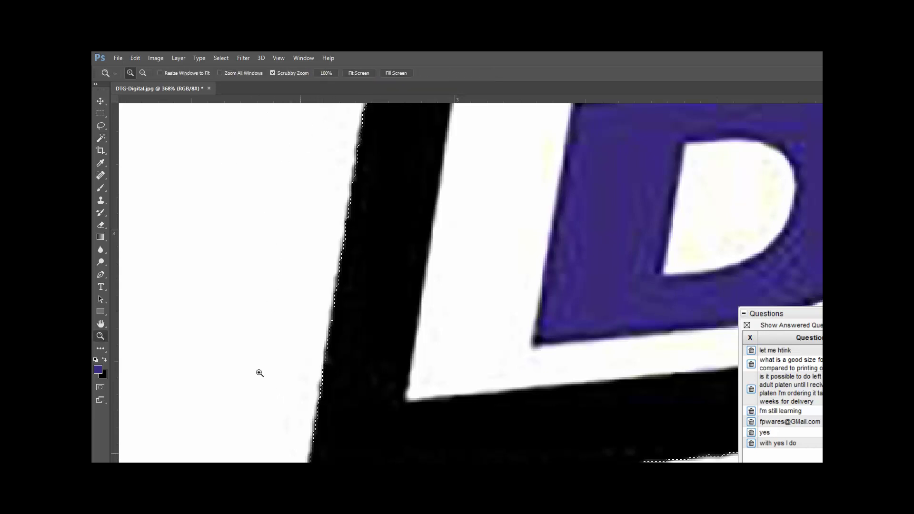
left_click_drag(270, 346, 302, 330)
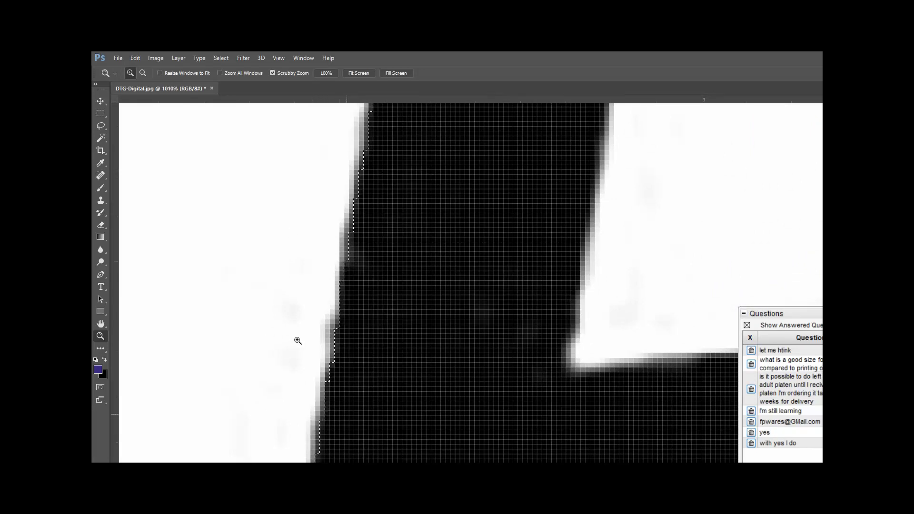
left_click_drag(390, 289, 327, 316)
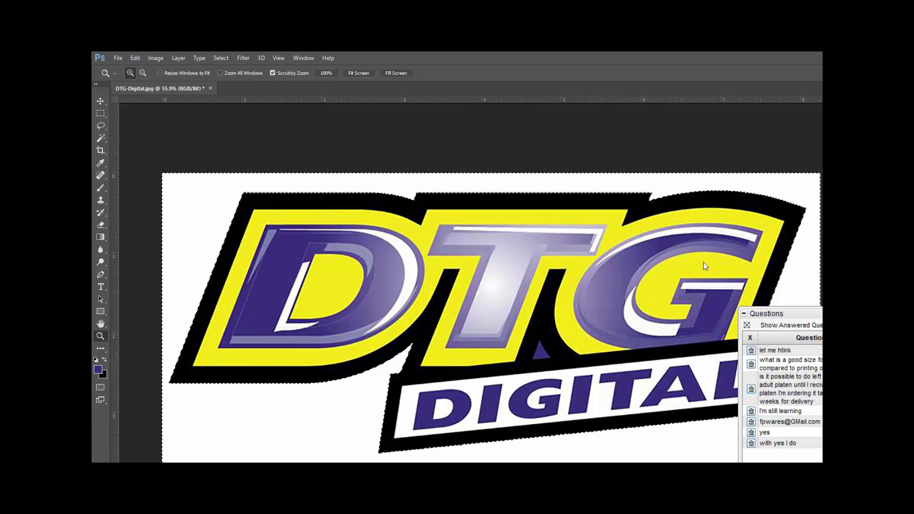
Step: Convert the locked background into a regular layer named Layer 0 and delete the selected white area
left_click_drag(819, 323, 736, 312)
key("ctrl+d")
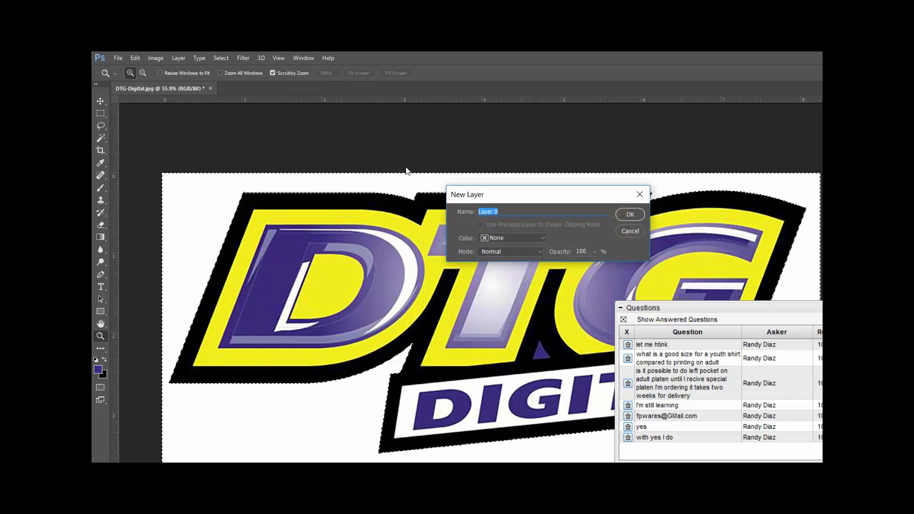
left_click(519, 182)
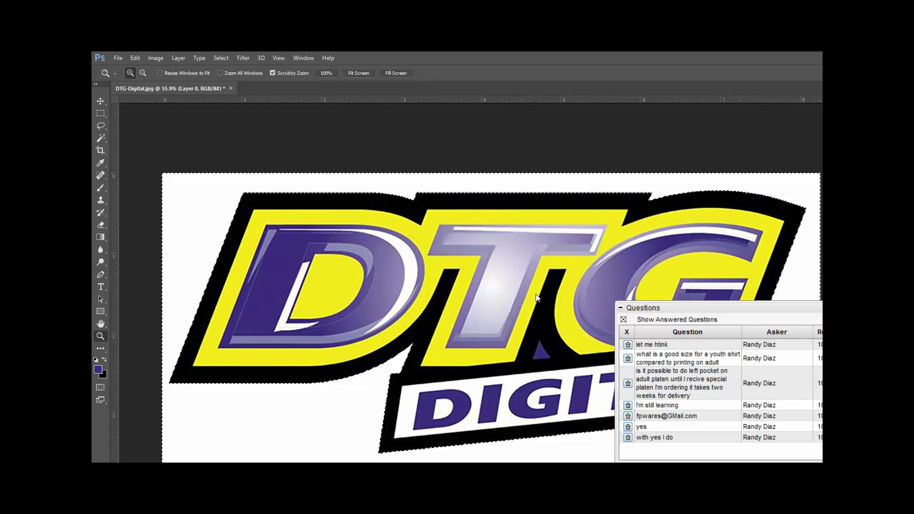
key("Delete")
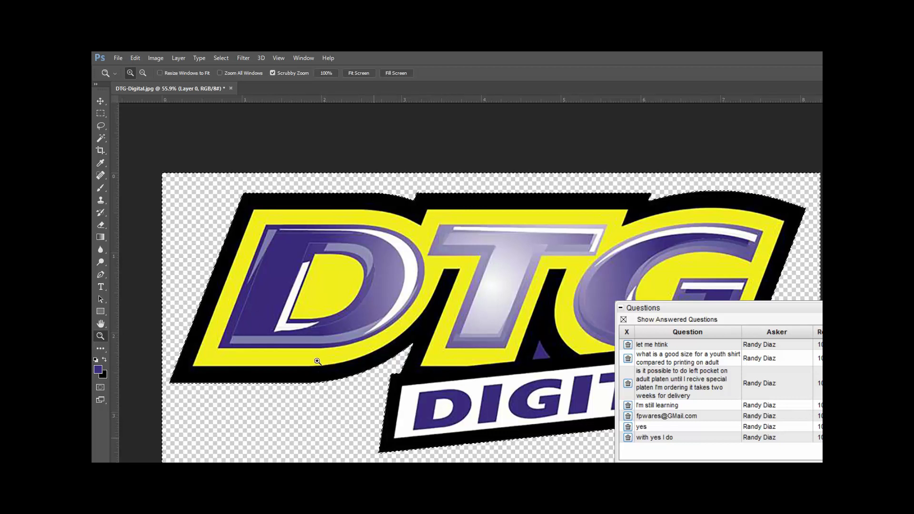
Step: Inspect the cut-out edges around the TM mark, and try selecting the purple triangle between T and G with the Magic Wand at tolerance 150
left_click_drag(485, 213, 436, 235)
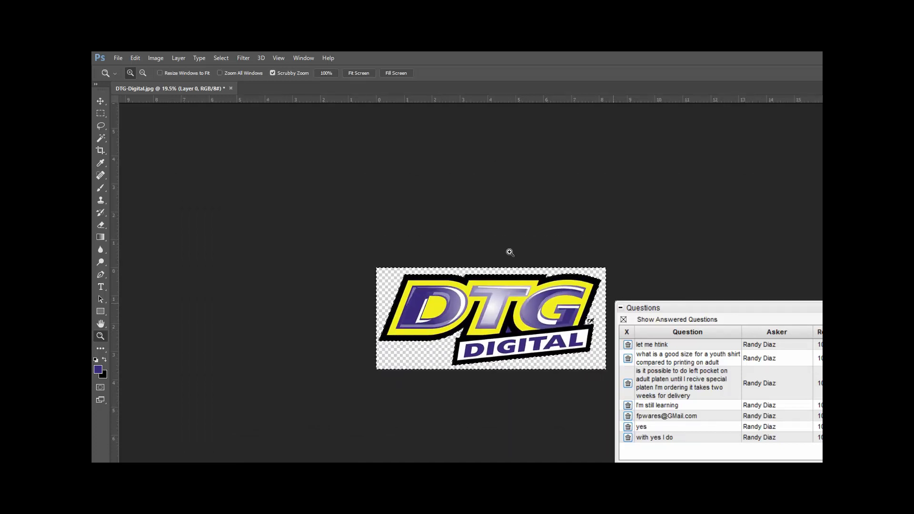
left_click_drag(481, 265, 557, 241)
left_click_drag(494, 240, 363, 267)
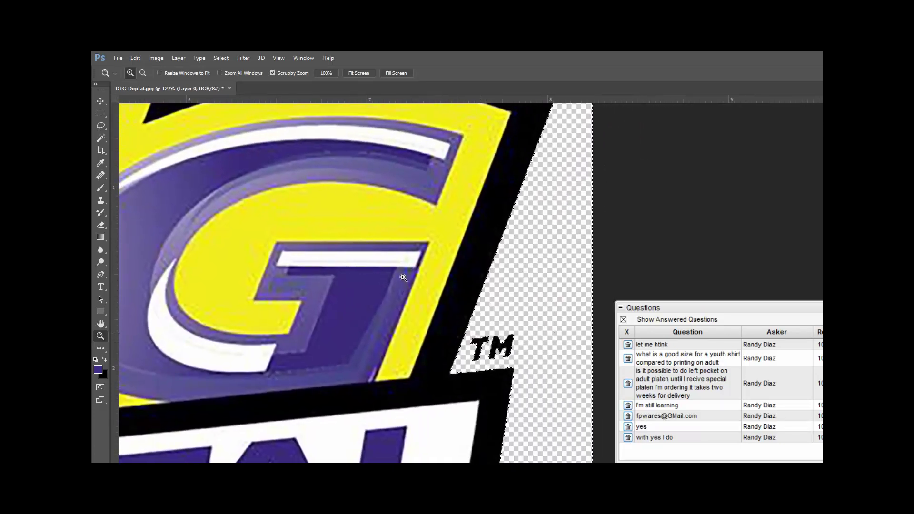
left_click_drag(403, 290, 437, 281)
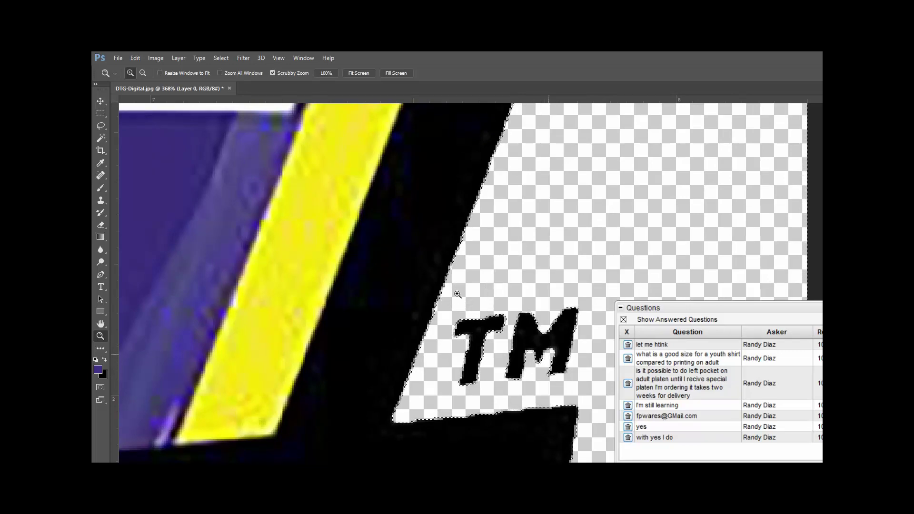
left_click_drag(439, 315, 421, 279)
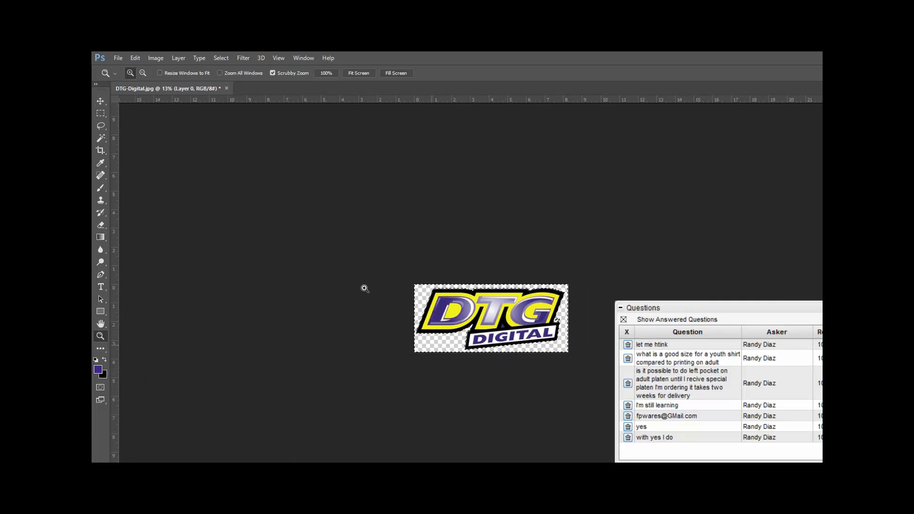
left_click_drag(426, 267, 470, 262)
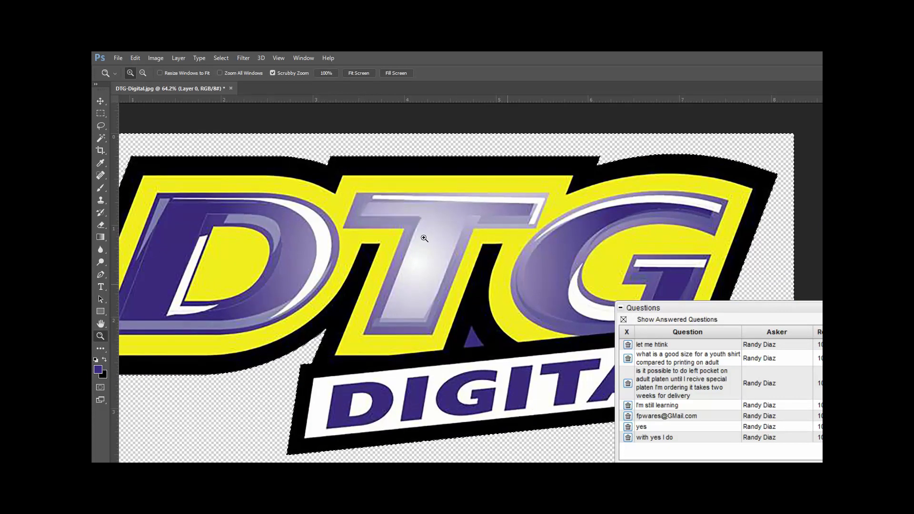
key("w")
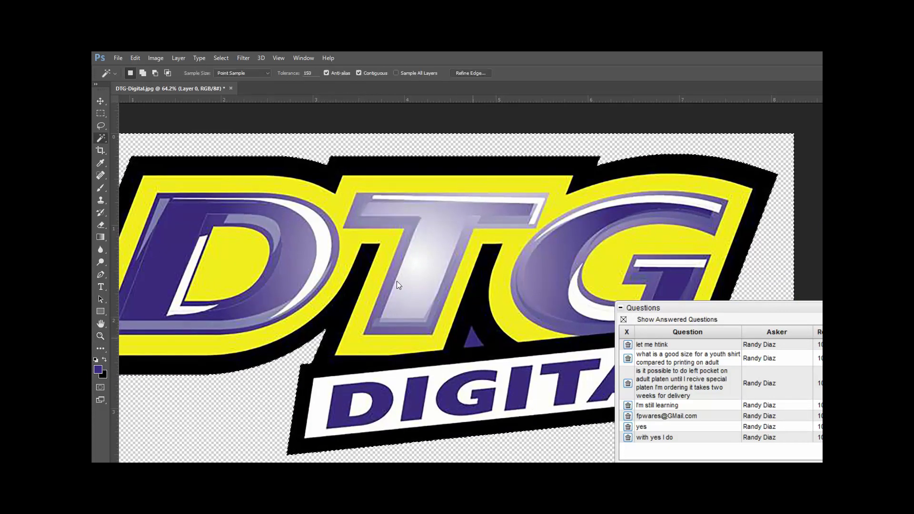
left_click(348, 184)
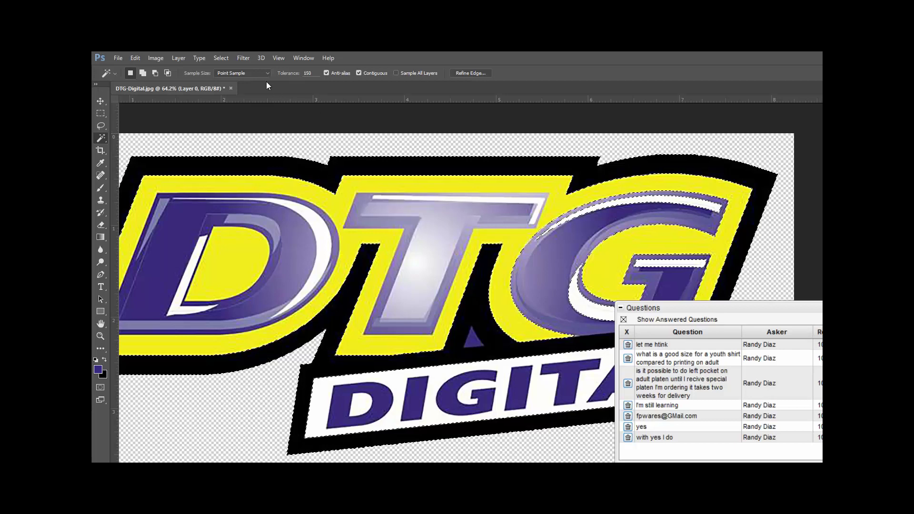
Step: Set the Magic Wand tolerance to 100, select and delete the small purple triangle between T and G, and deselect
type("100")
left_click(360, 112)
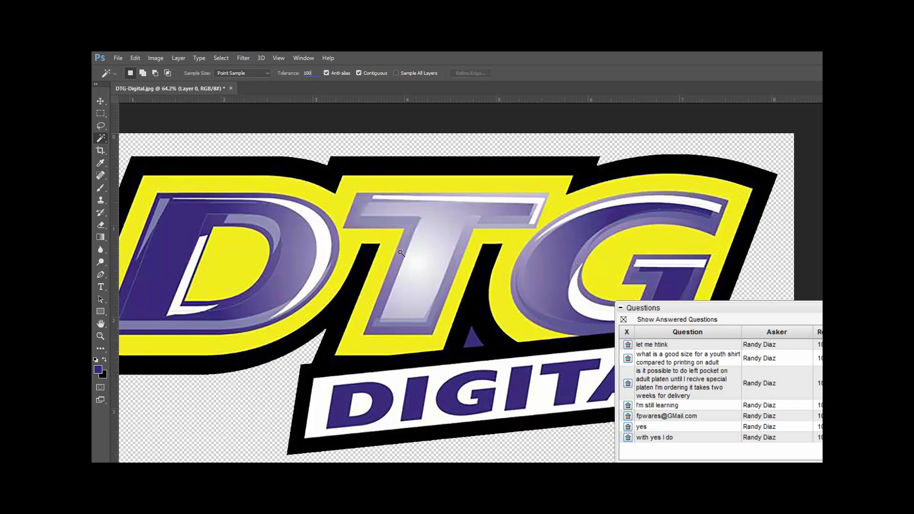
left_click(398, 284)
key("Delete")
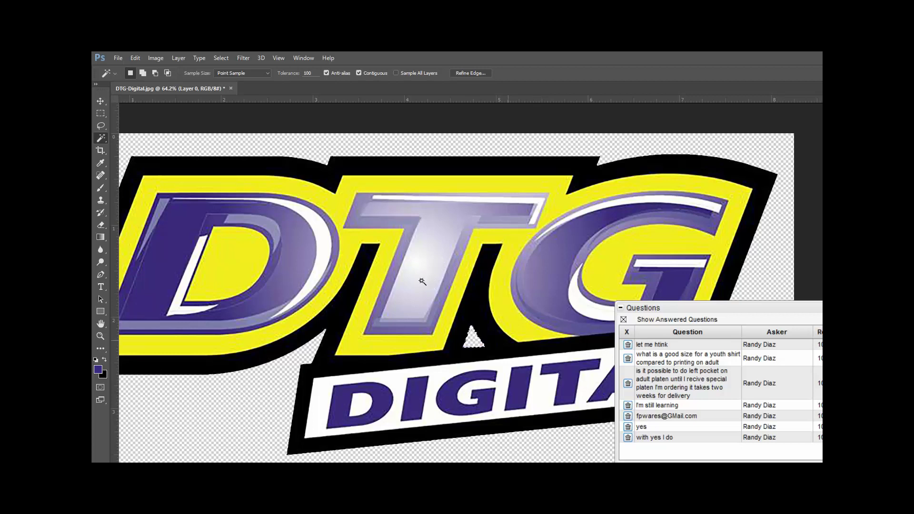
key("ctrl+d")
Step: Trim the canvas on all four sides based on transparent pixels
key("z")
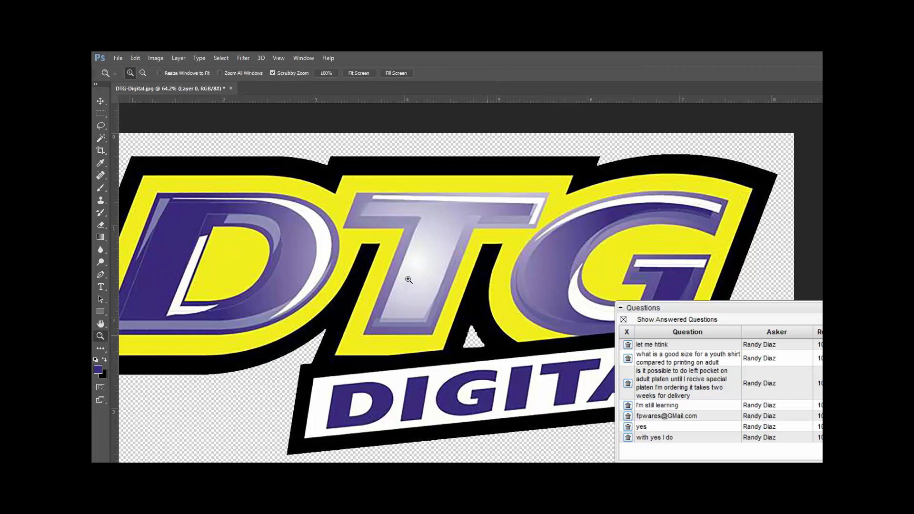
scroll(408, 280, "down", 7)
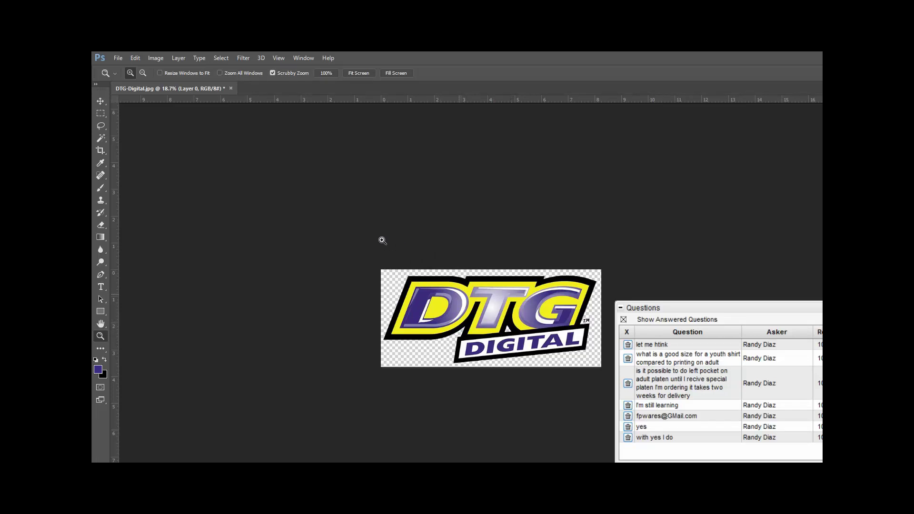
left_click(152, 57)
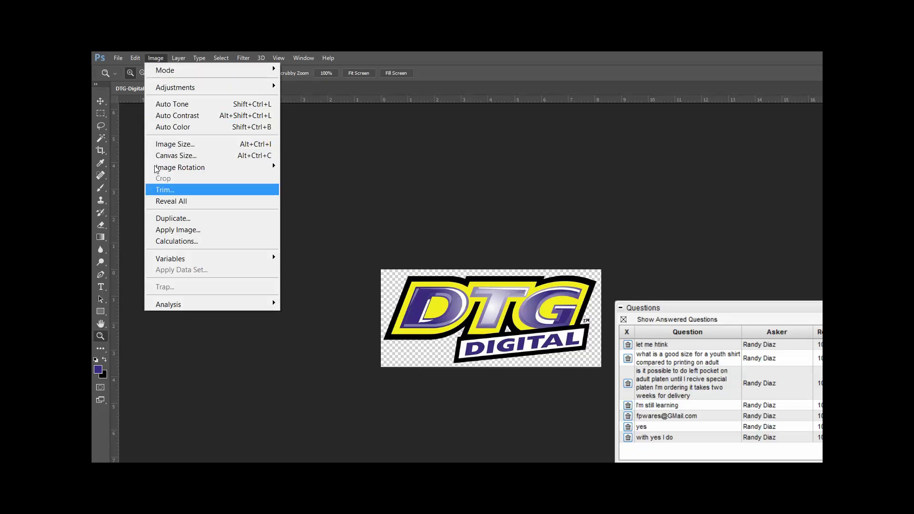
key("Return")
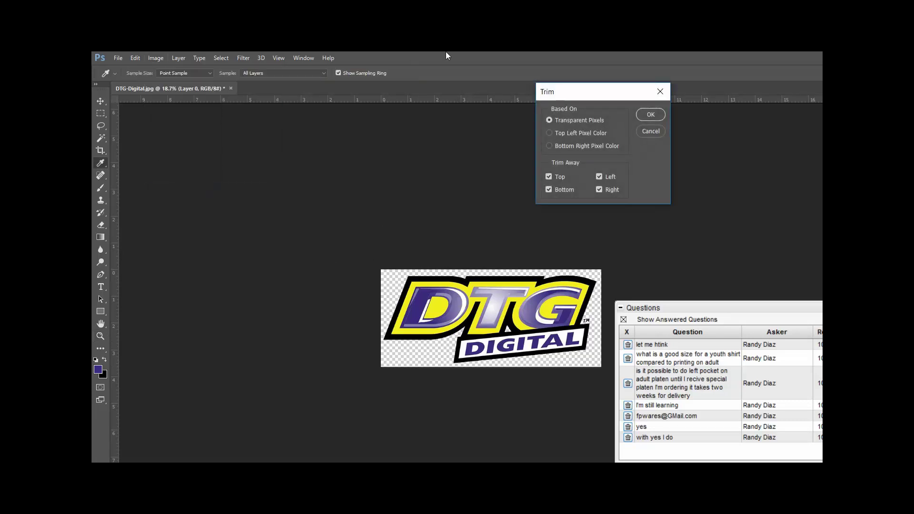
left_click_drag(582, 90, 532, 154)
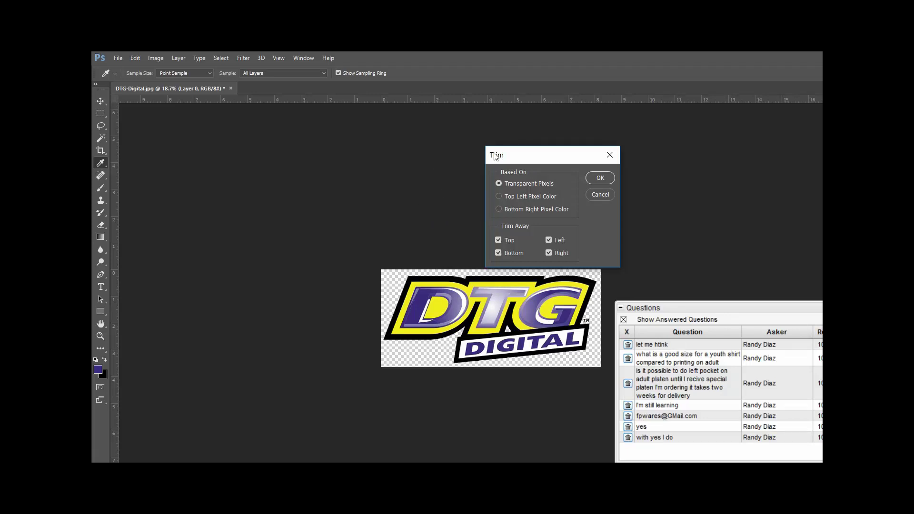
key("Return")
Step: Resize the trimmed logo image to a width of 4 inches, keeping its proportions
key("z")
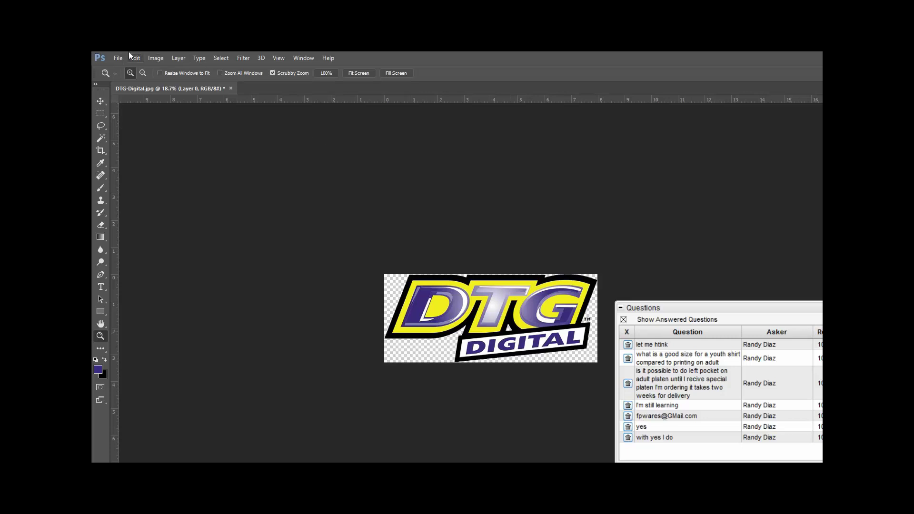
key("alt+i")
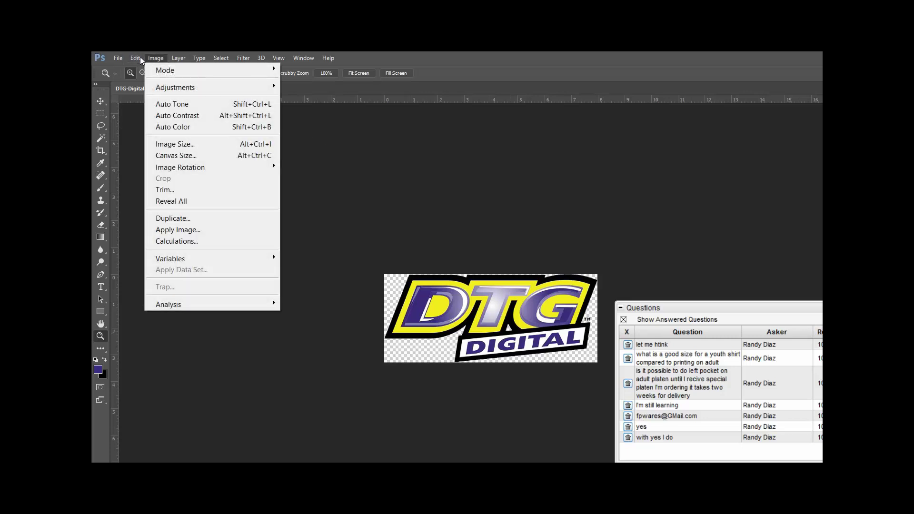
key("Down")
key("Down")
key("Down")
key("Down")
key("Down")
key("Down")
key("Return")
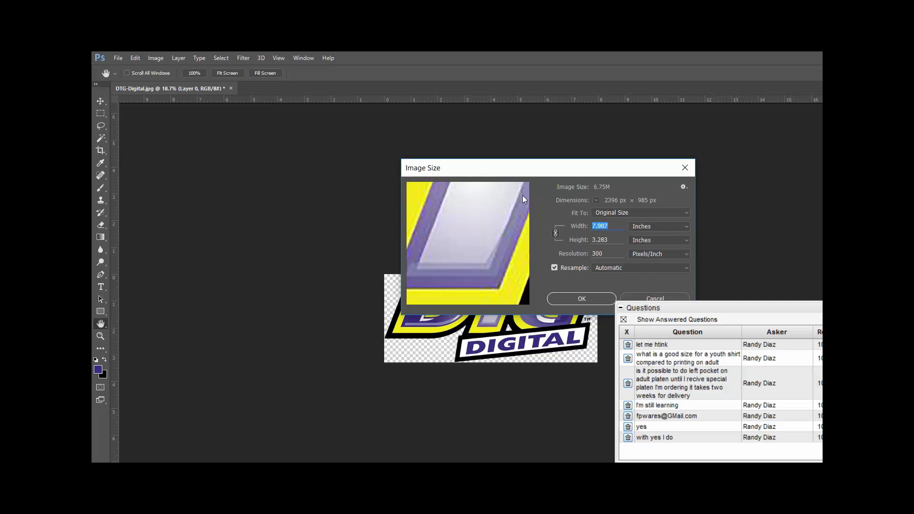
type("4")
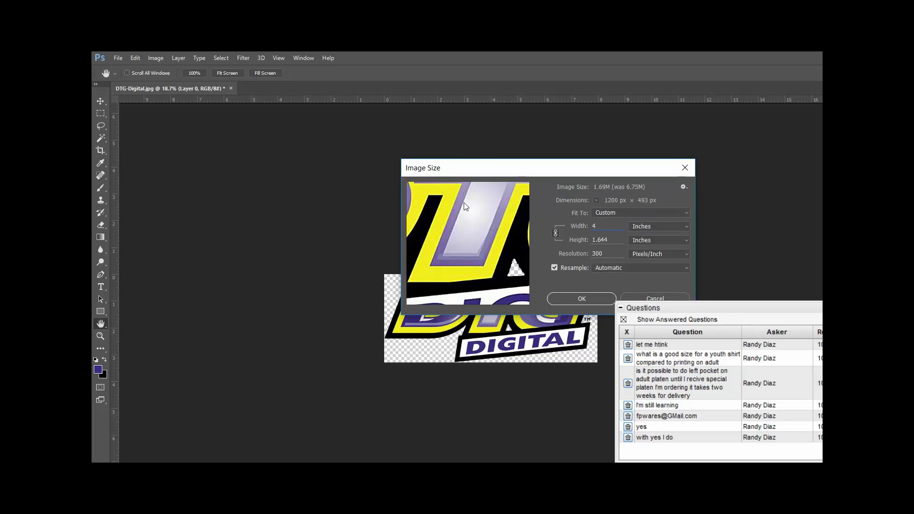
key("Return")
Step: Enlarge the canvas to 5 by 5 inches with the logo anchored at its centre
key("z")
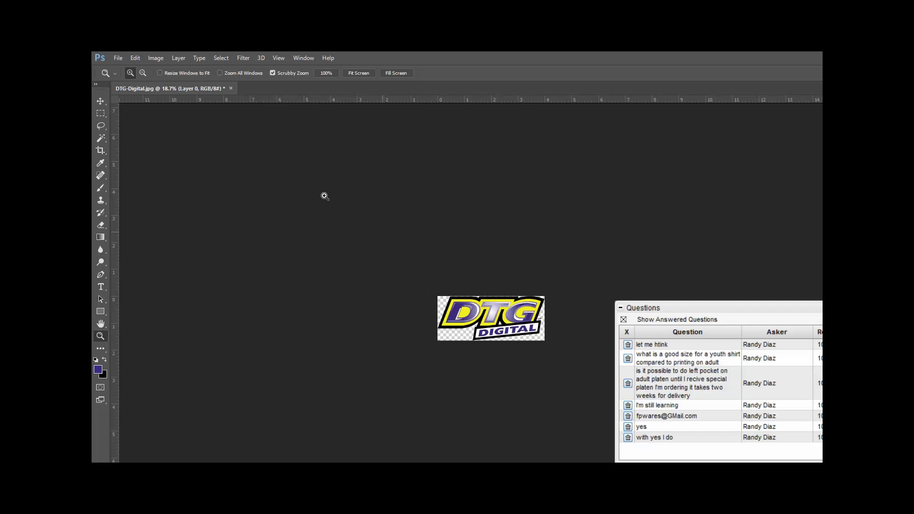
left_click(143, 58)
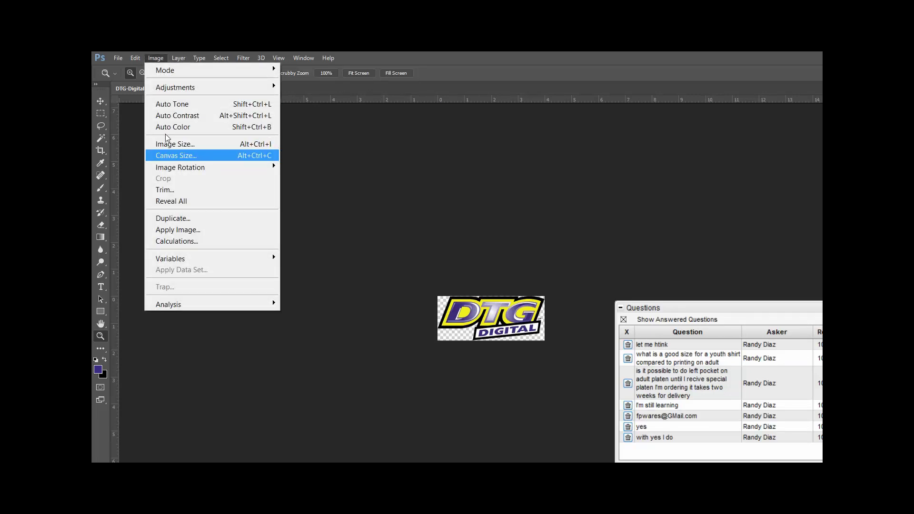
key("Return")
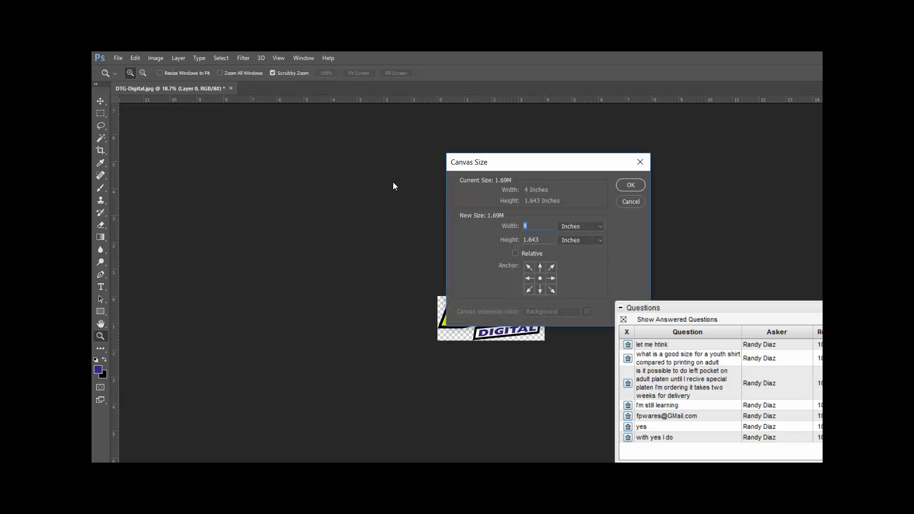
type("5")
key("Tab")
type("5")
key("Return")
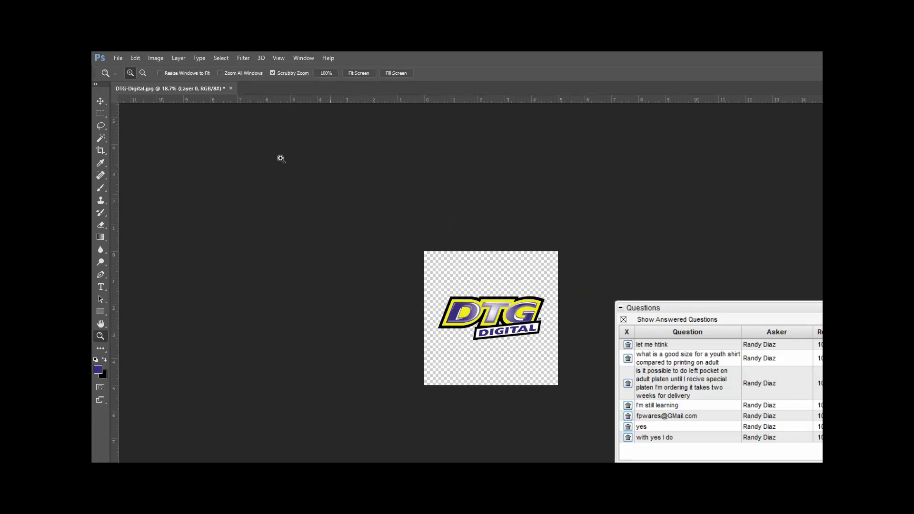
Step: Save the artwork as a Photoshop file named DTG-Digital LC in the Pictures folder
left_click(117, 59)
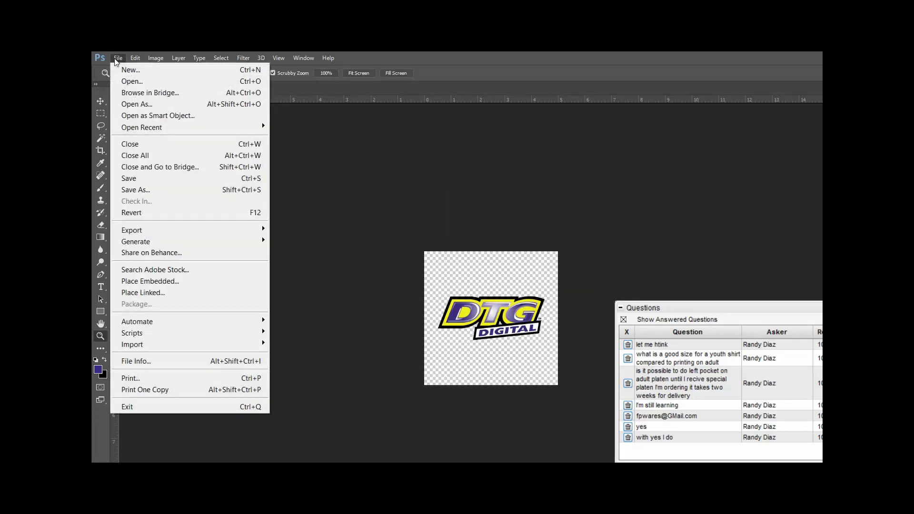
left_click(142, 190)
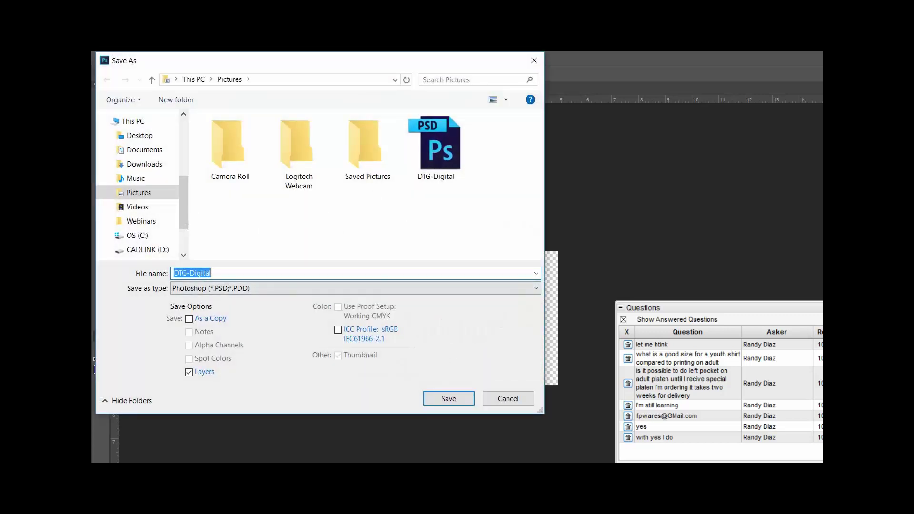
left_click(189, 226)
type("LC")
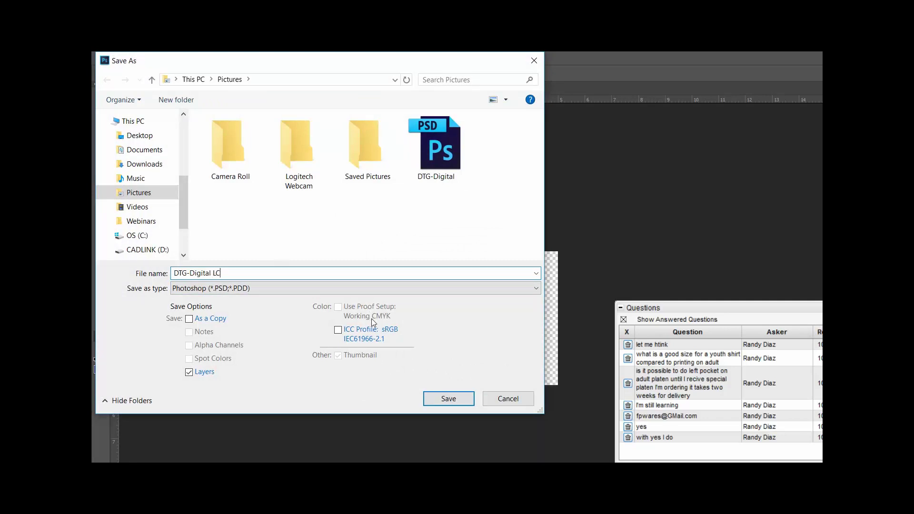
key("Return")
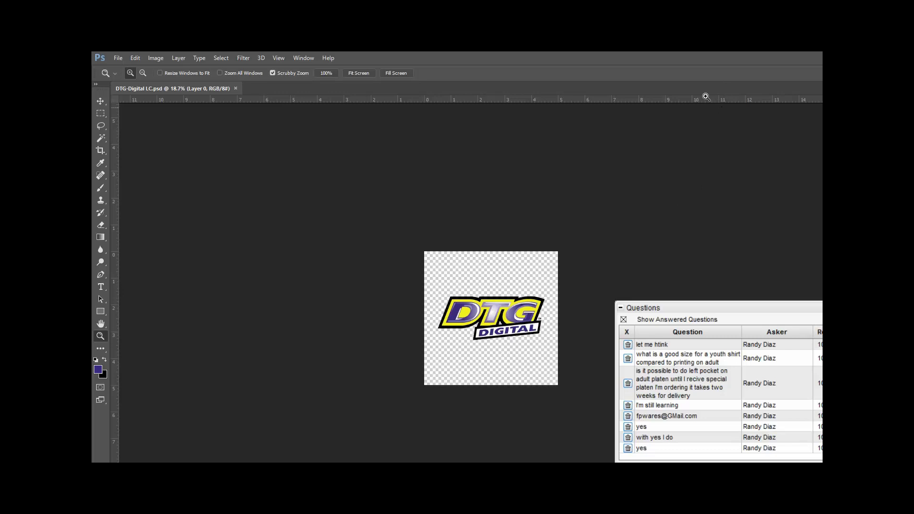
Step: Minimize Photoshop, switch to DTG RIP Pro C6 M series, and move its window fully into view
left_click(788, 55)
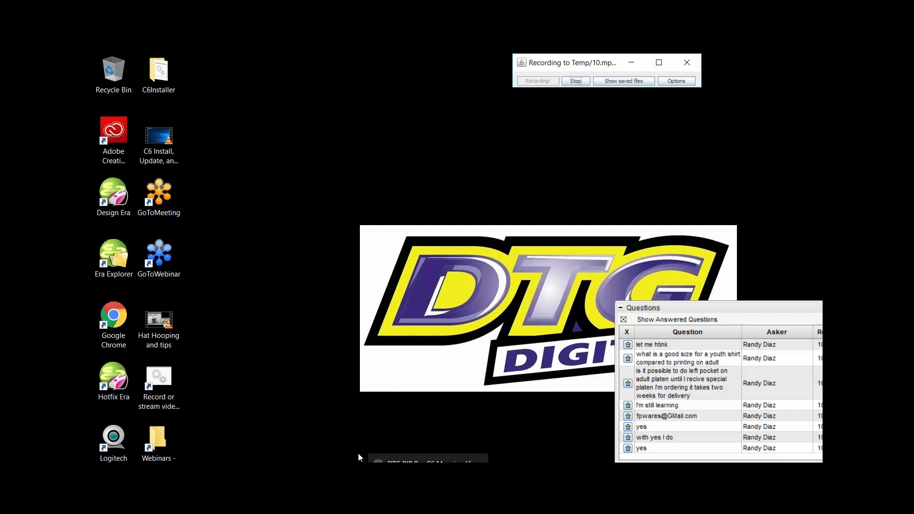
left_click(381, 460)
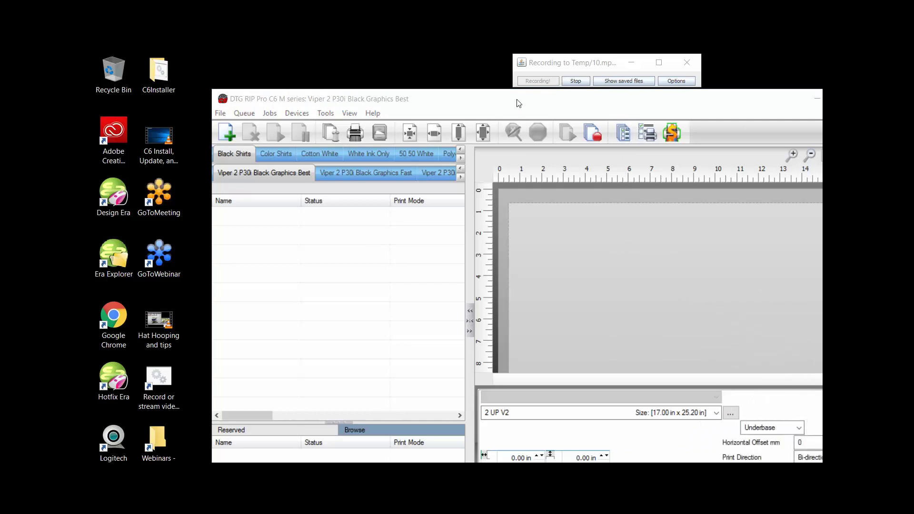
left_click_drag(519, 96, 463, 100)
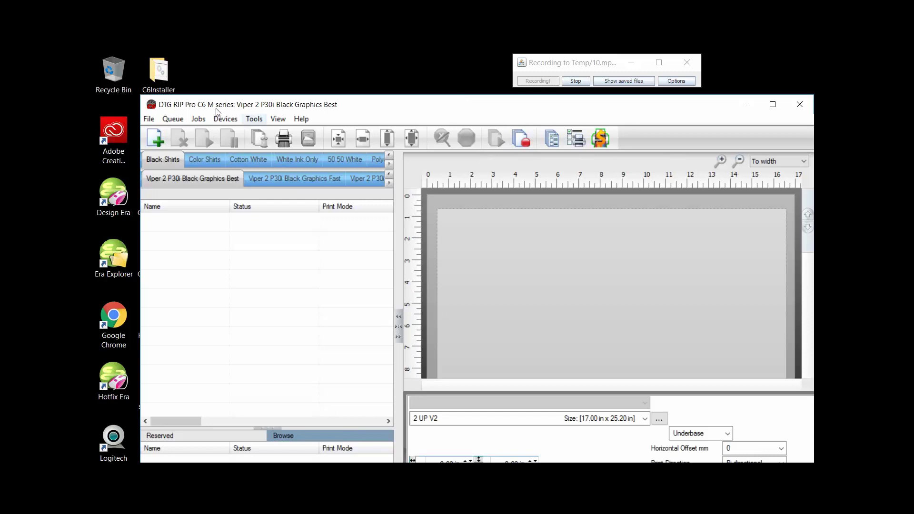
Step: Install the DTG M series printer in the device manager, using the online server search for its package
key("alt+d")
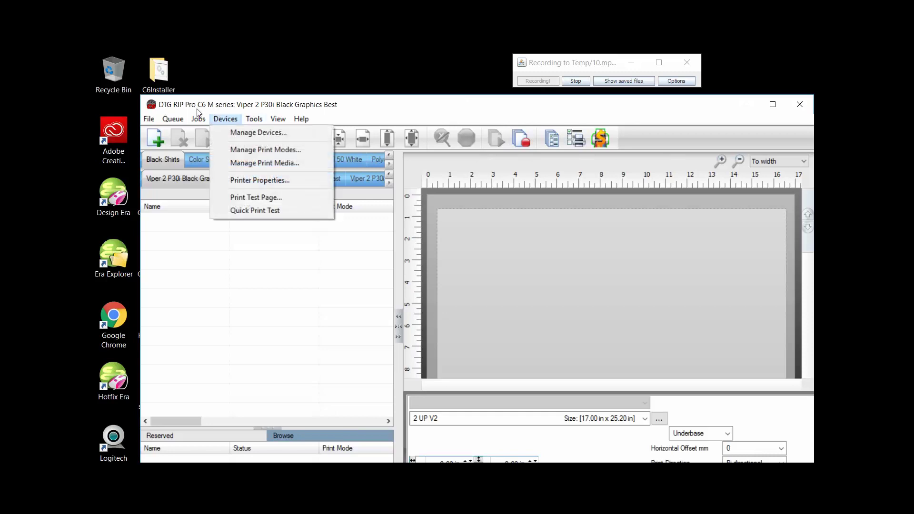
key("Down")
key("Return")
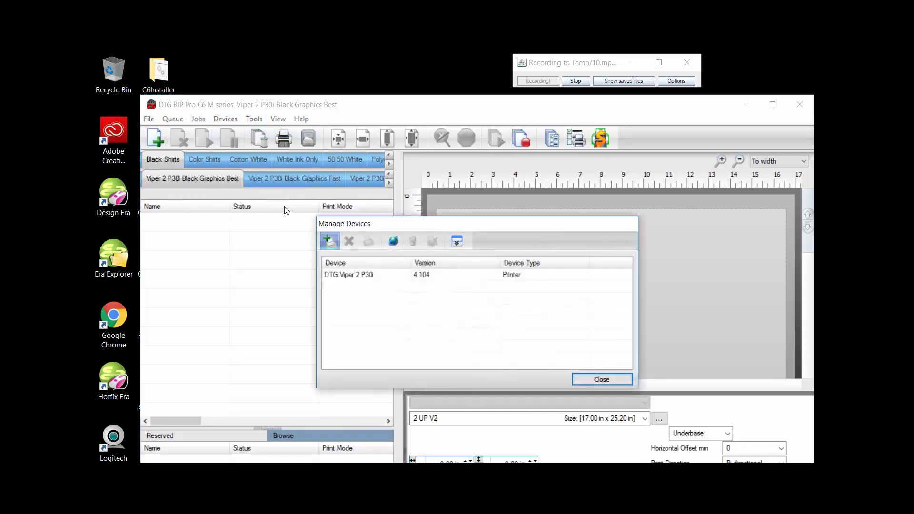
key("Insert")
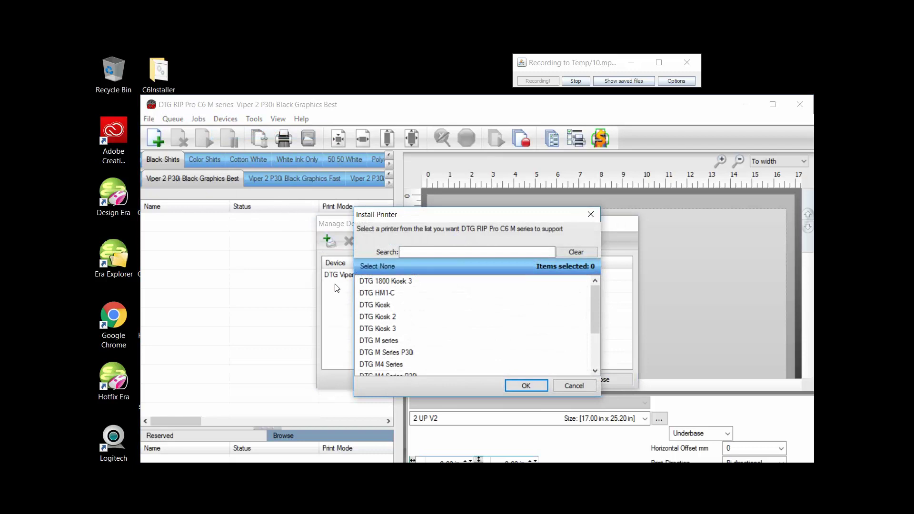
left_click(429, 341)
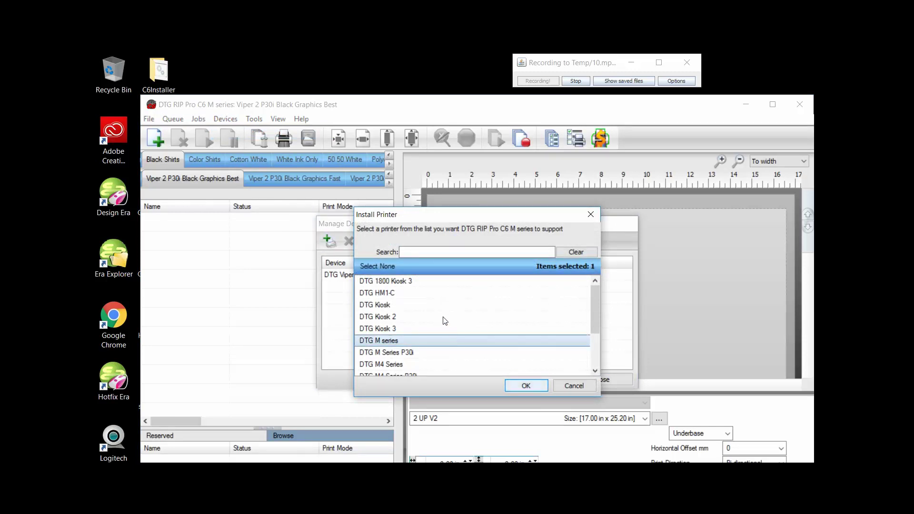
key("Return")
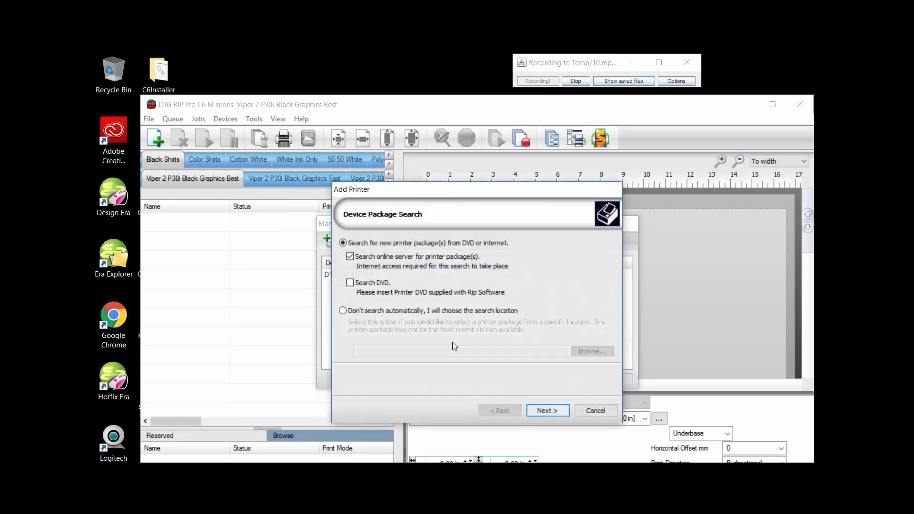
key("Return")
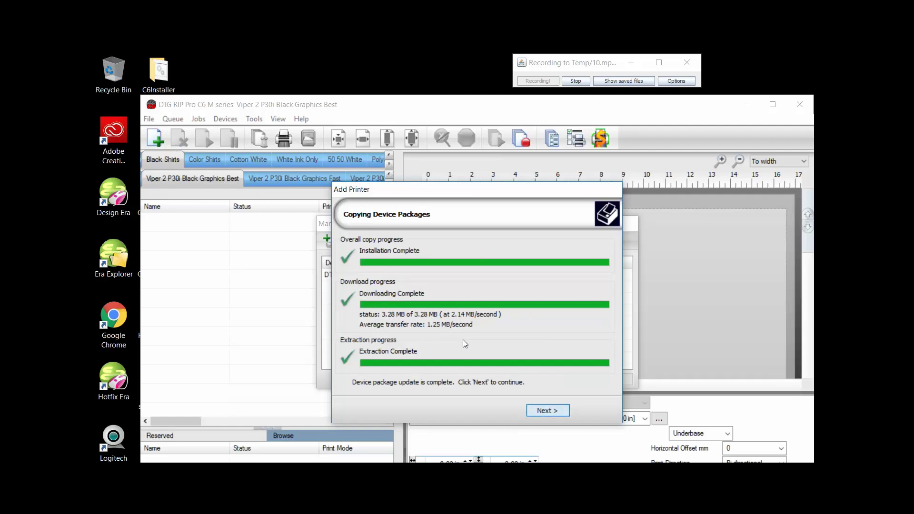
key("Return")
key("Return")
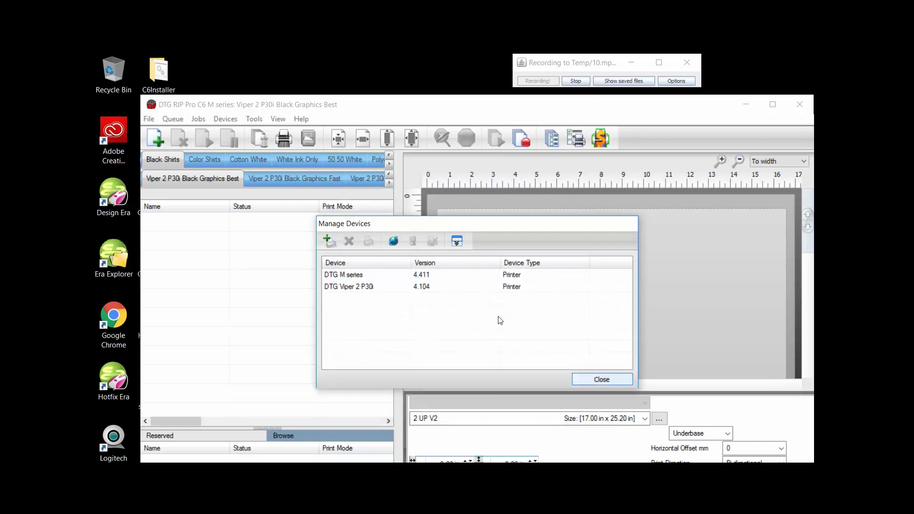
key("Return")
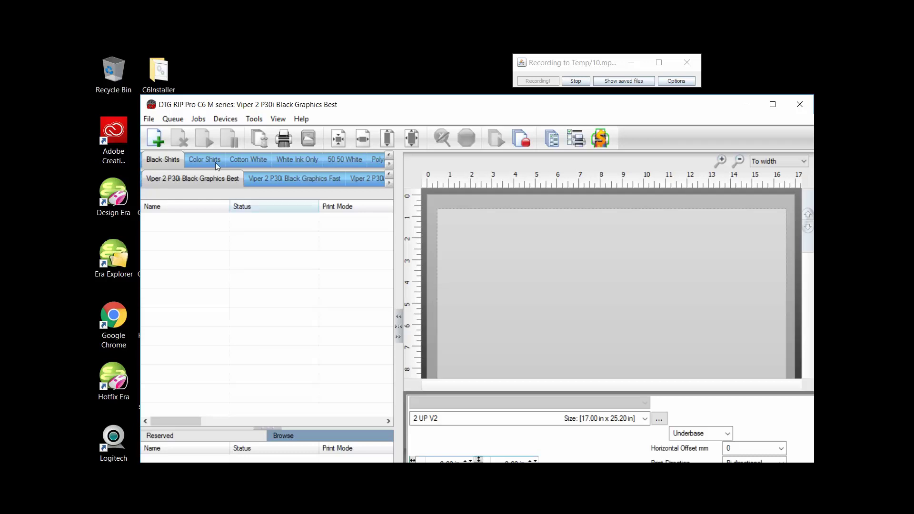
Step: Switch to the M series Color Graphics Best queue in the Color Shirts group
key("ctrl+Tab")
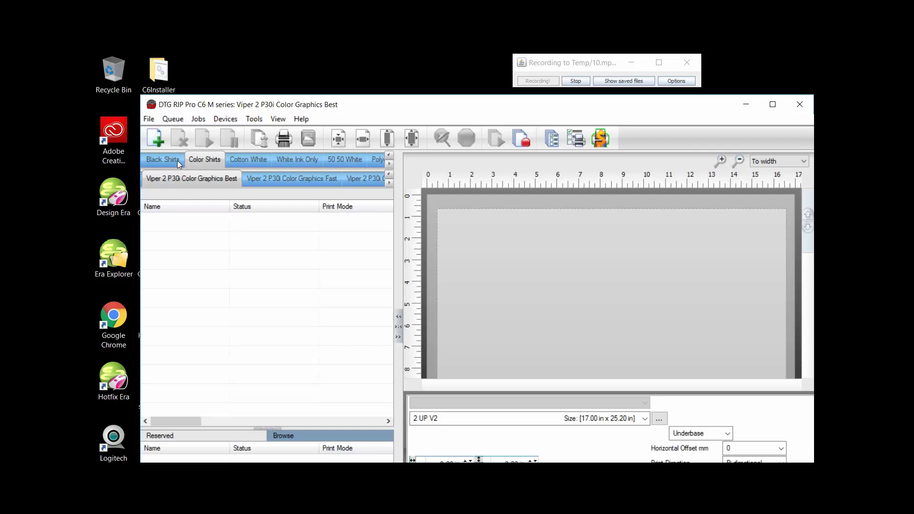
scroll(329, 155, "down", 3)
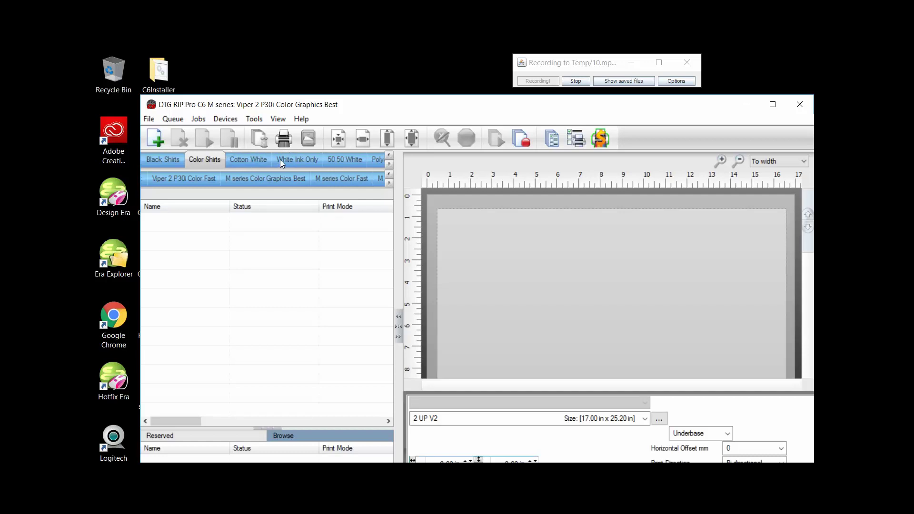
left_click(240, 160)
left_click(240, 178)
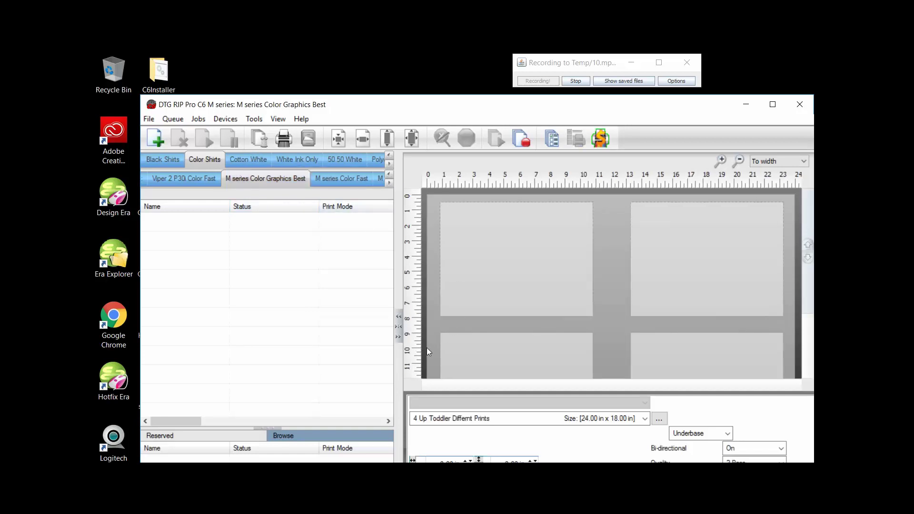
Step: Set the queue's print media to 2 UP and show both platens at 25% zoom
key("alt+Down")
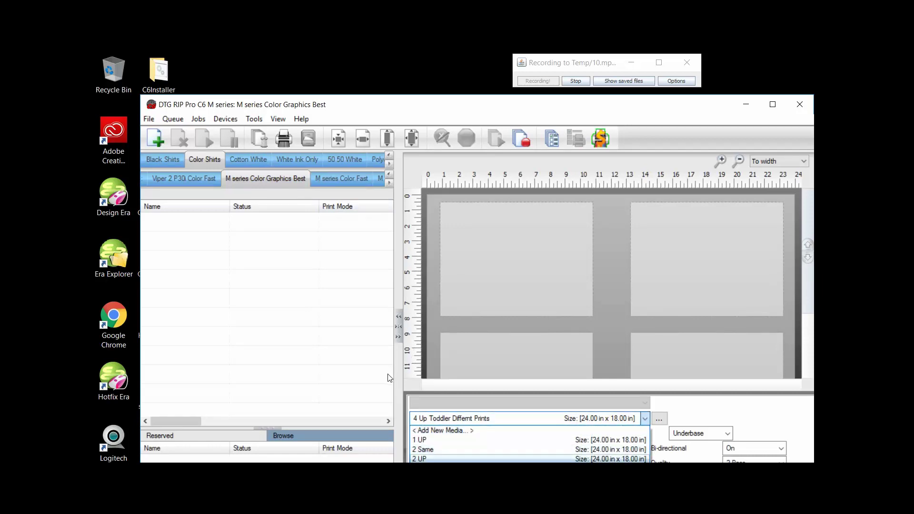
key("Return")
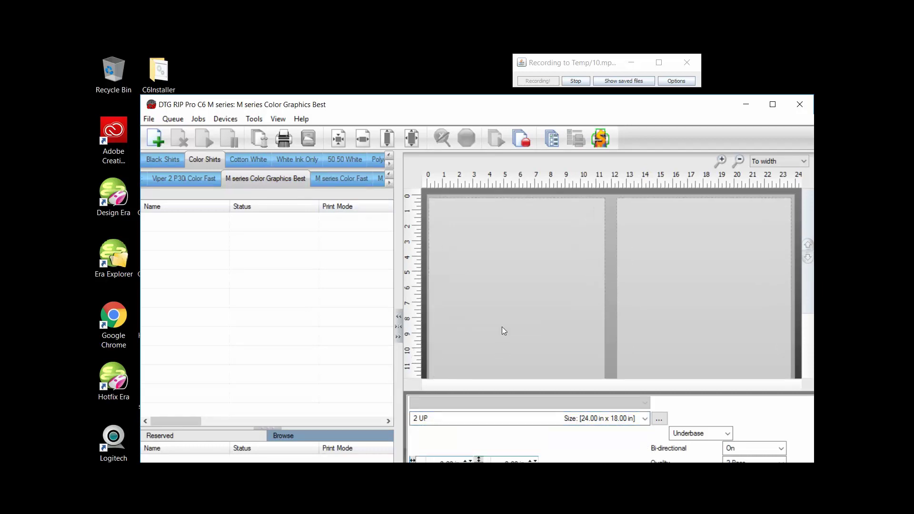
key("ctrl+minus")
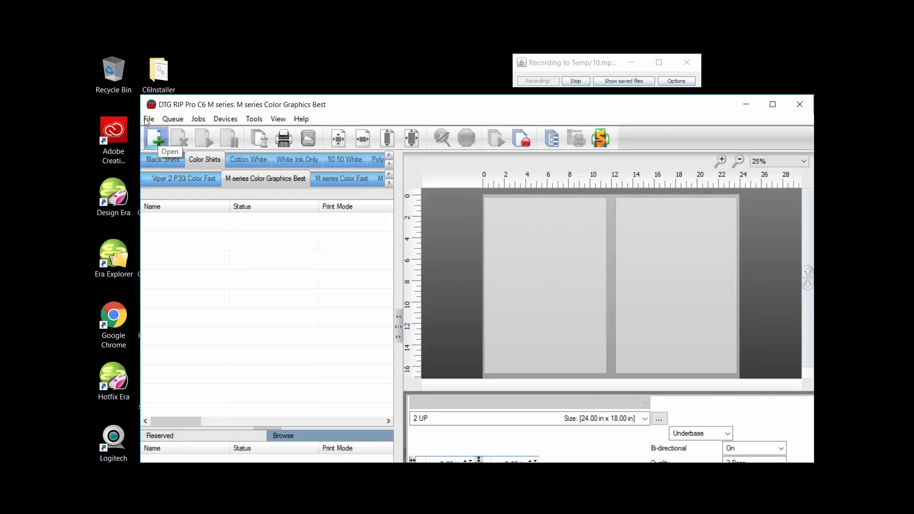
Step: Add DTG-Digital LC.psd from the Pictures folder to the print queue
left_click(153, 137)
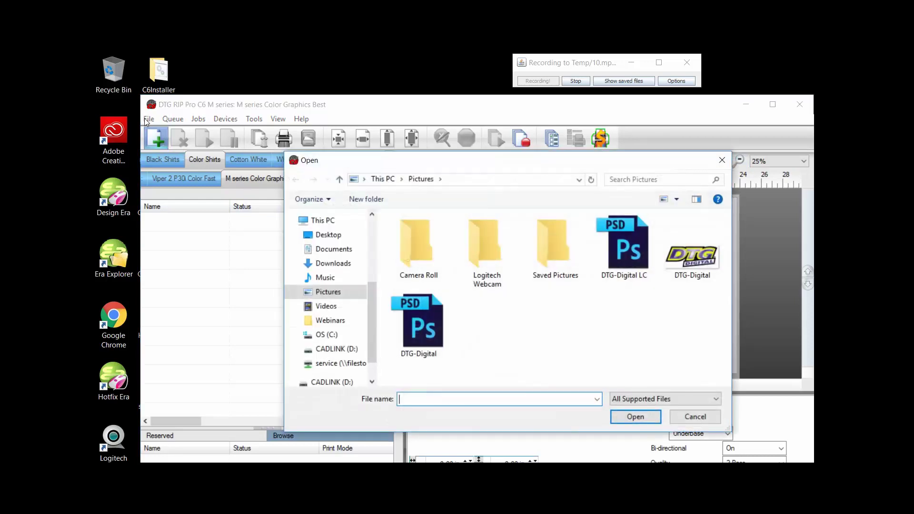
left_click(624, 245)
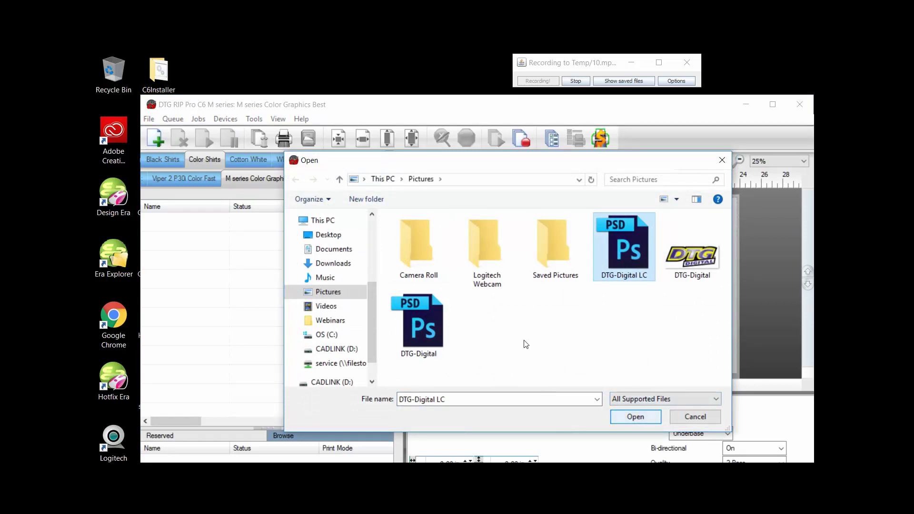
key("Return")
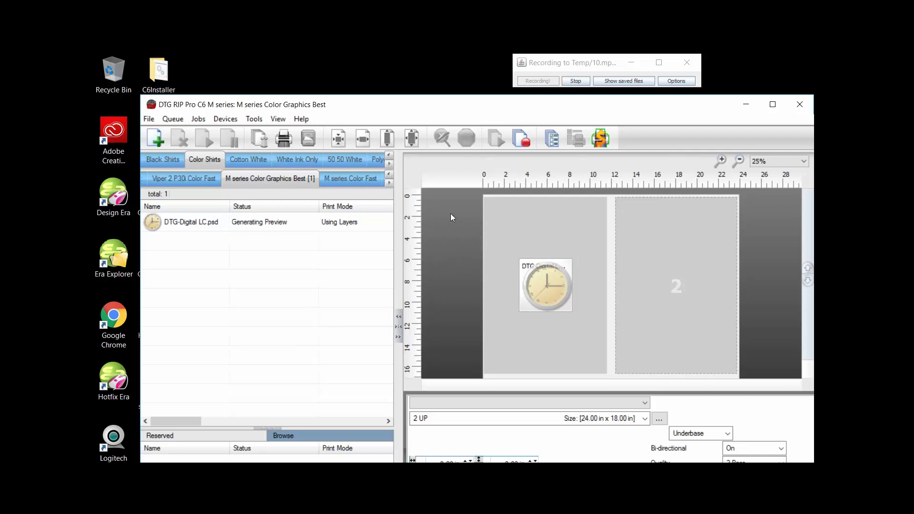
Step: Position the DTG-Digital LC job on the first platen at a 6.00 in horizontal and 1.00 in vertical offset
left_click(458, 250)
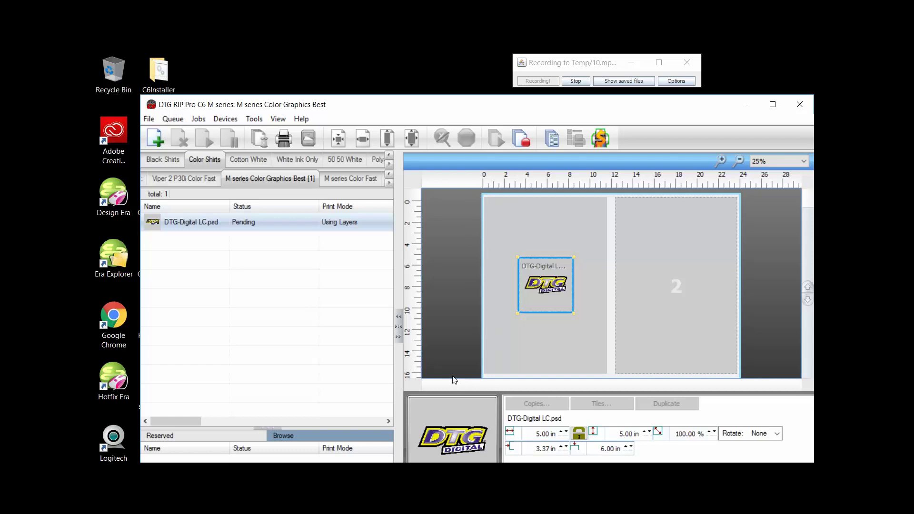
key("Tab")
type("6")
key("Tab")
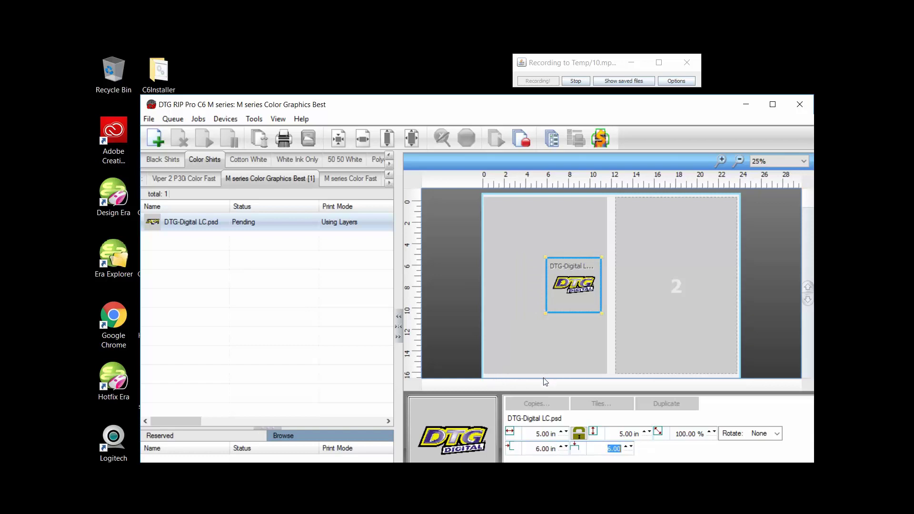
type("1")
key("Tab")
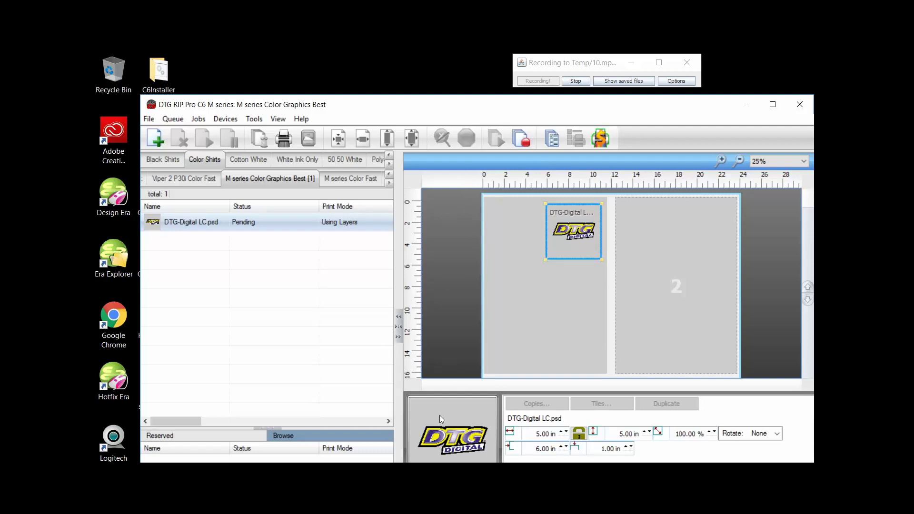
Step: Switch to Photoshop and fill a new layer in DTG-Digital LC.psd entirely with white
double_click(411, 459)
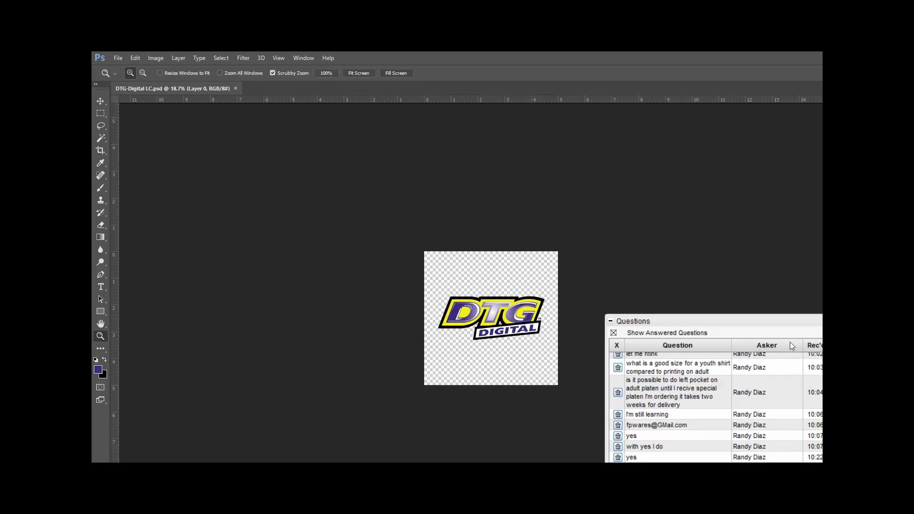
key("ctrl+shift+alt+n")
key("d")
key("x")
key("g")
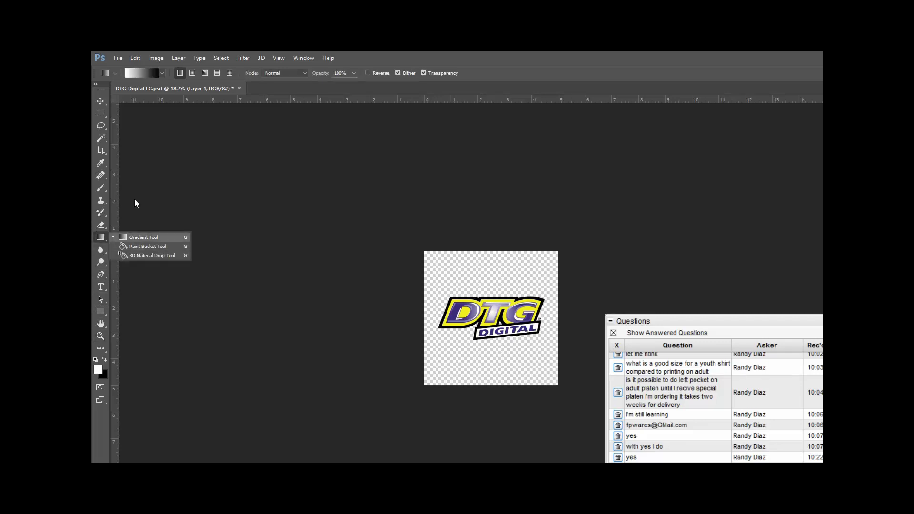
key("shift+g")
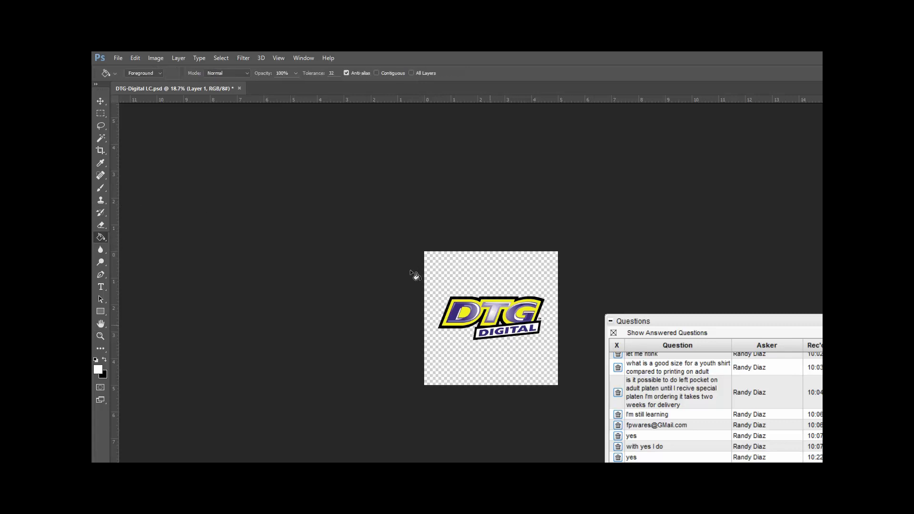
key("alt+BackSpace")
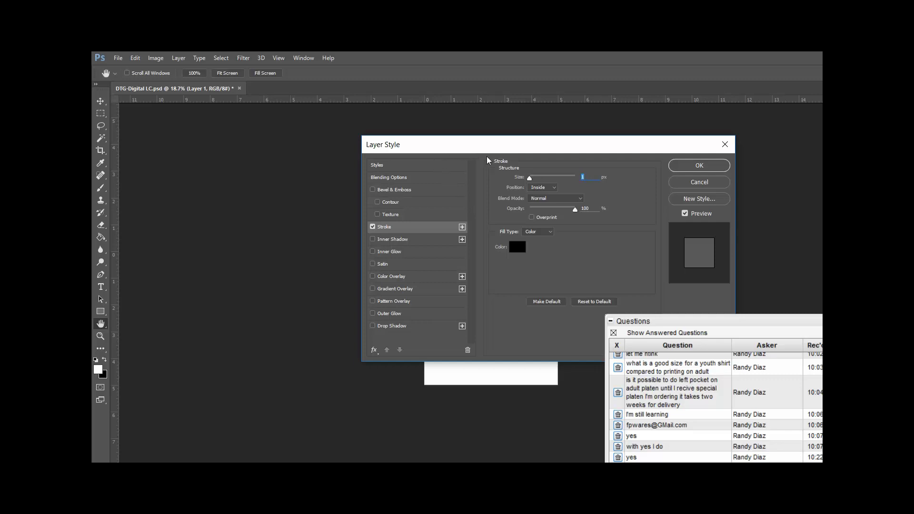
Step: Give the white layer a 2 px black stroke positioned inside, and save DTG-Digital LC.psd
key("Up")
key("Tab")
key("alt+Down")
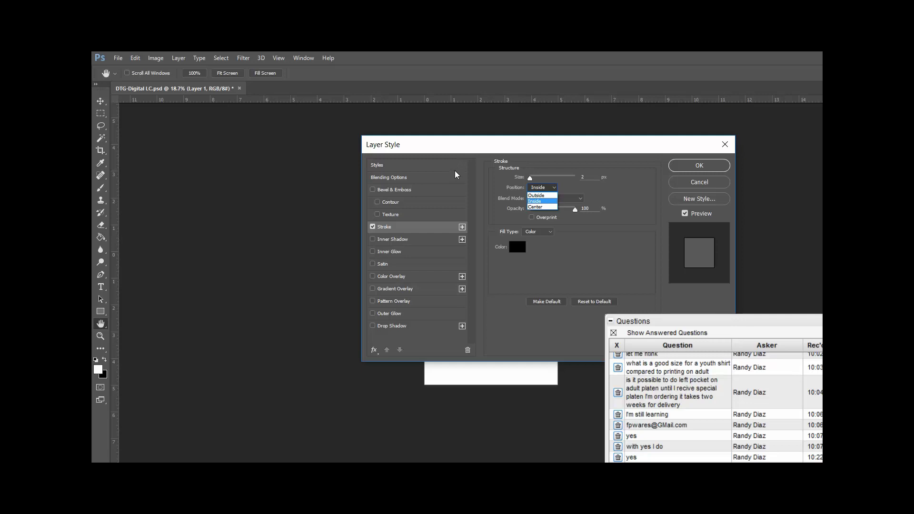
key("Down")
key("Up")
key("Up")
key("Down")
key("Down")
left_click(453, 172)
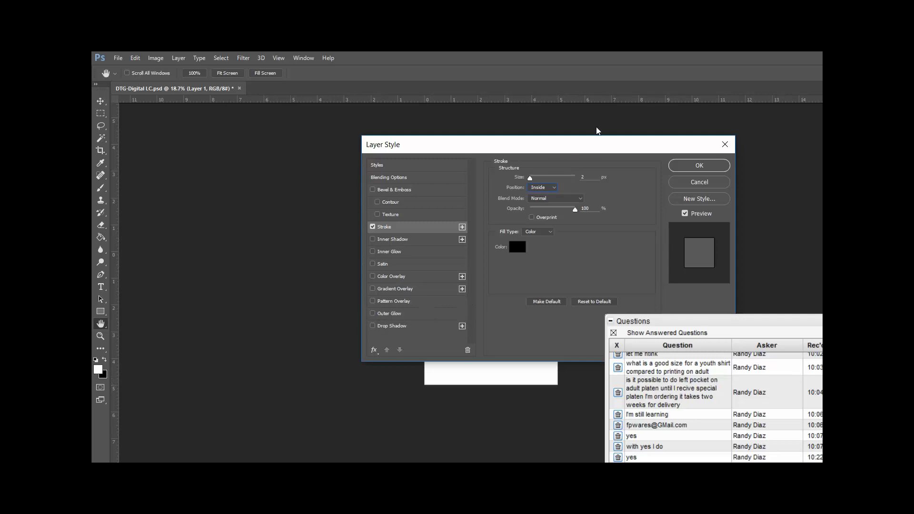
key("Return")
key("g")
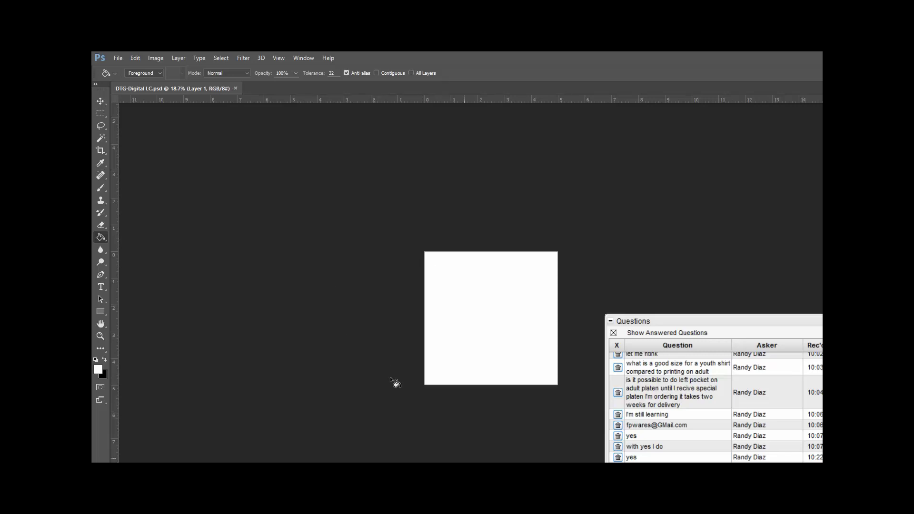
Step: Switch to DTG RIP Pro and add DTG-Digital LC.psd from the Pictures folder to the M series White Fast queue
left_click(377, 462)
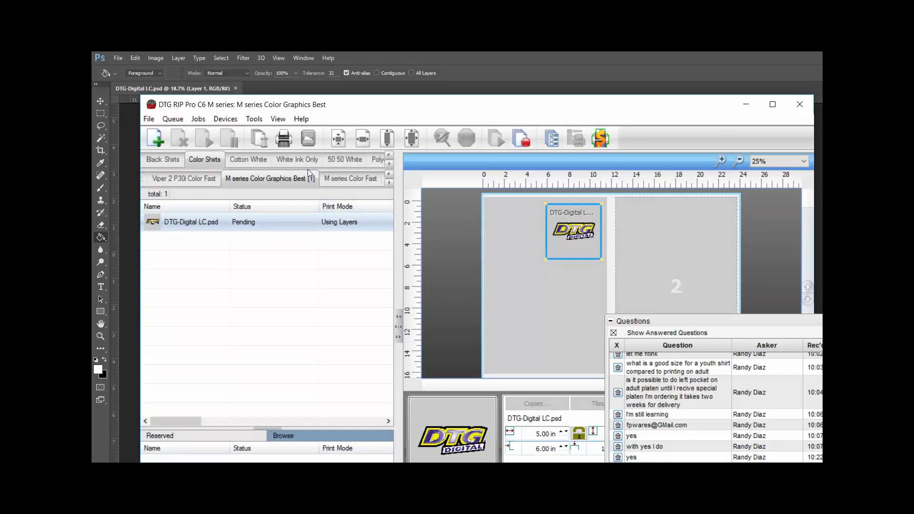
key("ctrl+Tab")
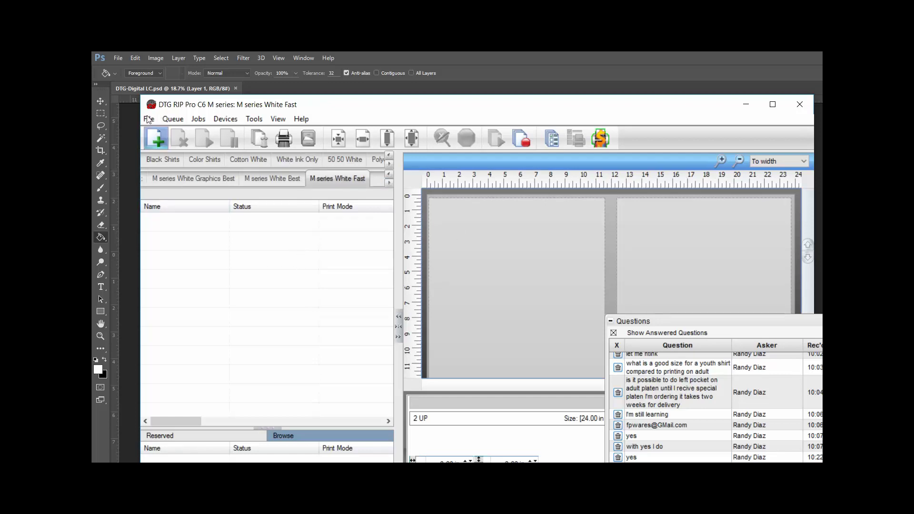
left_click(155, 139)
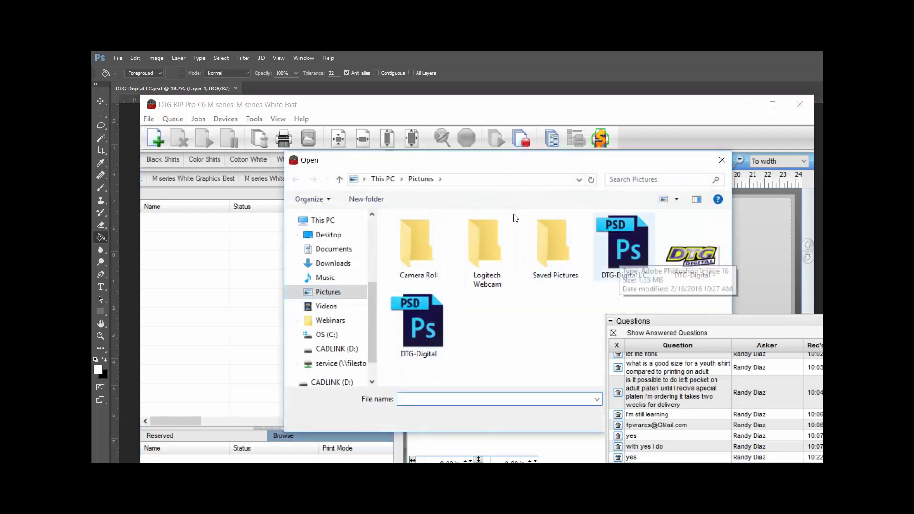
key("d")
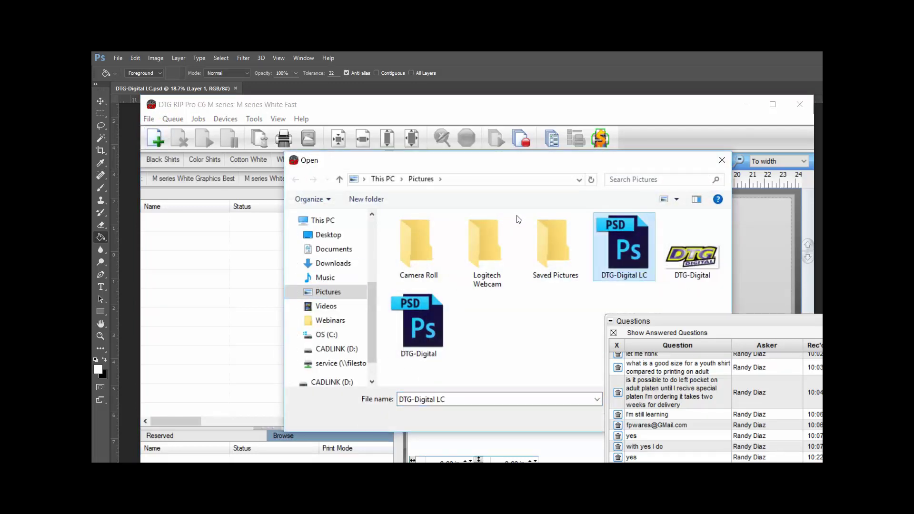
key("Return")
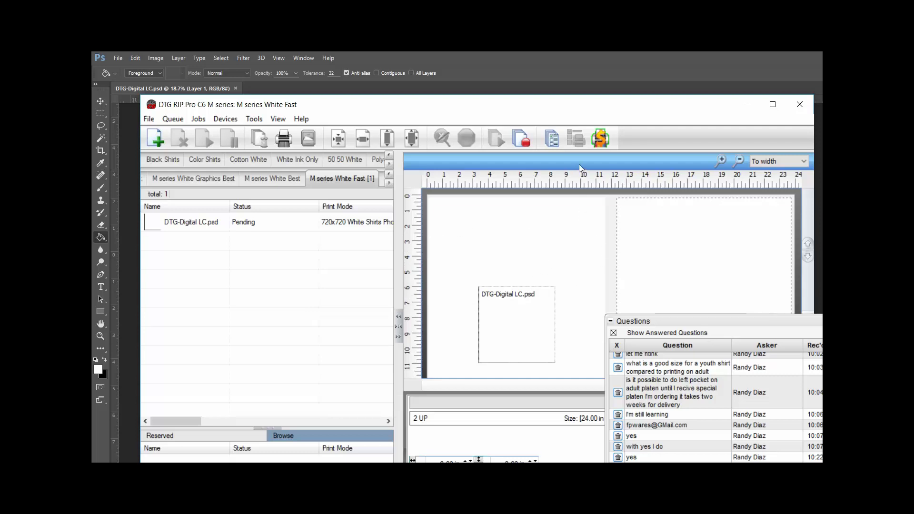
Step: Position the white square job on the first platen at a 6.00 in horizontal and 1.00 in vertical offset
key("ctrl+minus")
key("ctrl+minus")
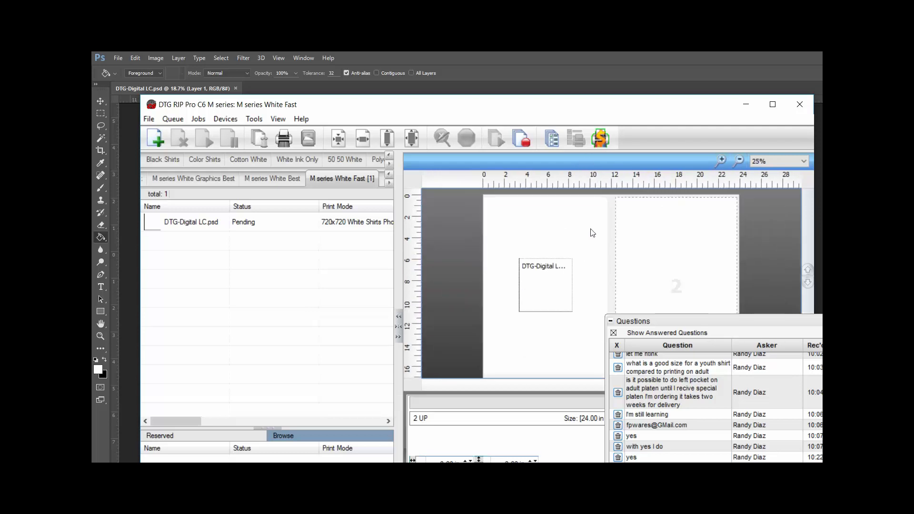
left_click_drag(797, 322, 878, 331)
left_click(441, 244)
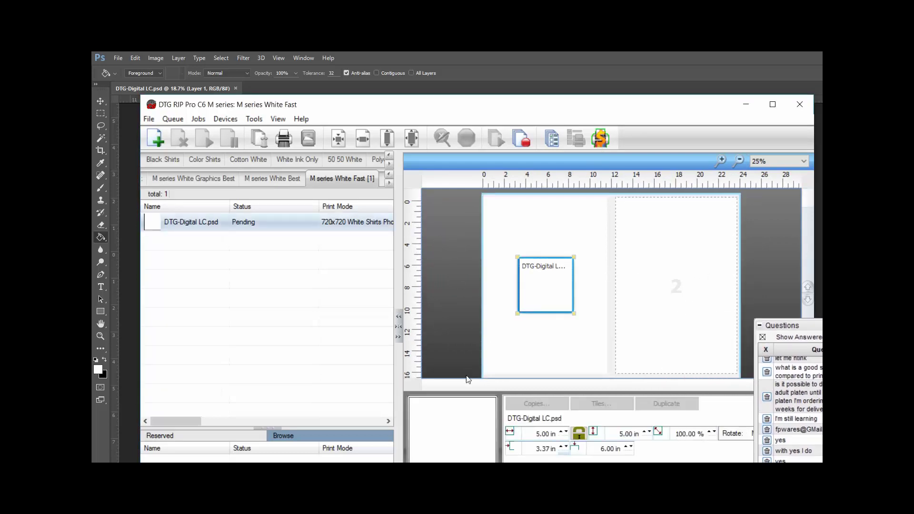
key("Tab")
type("6")
key("Tab")
type("5")
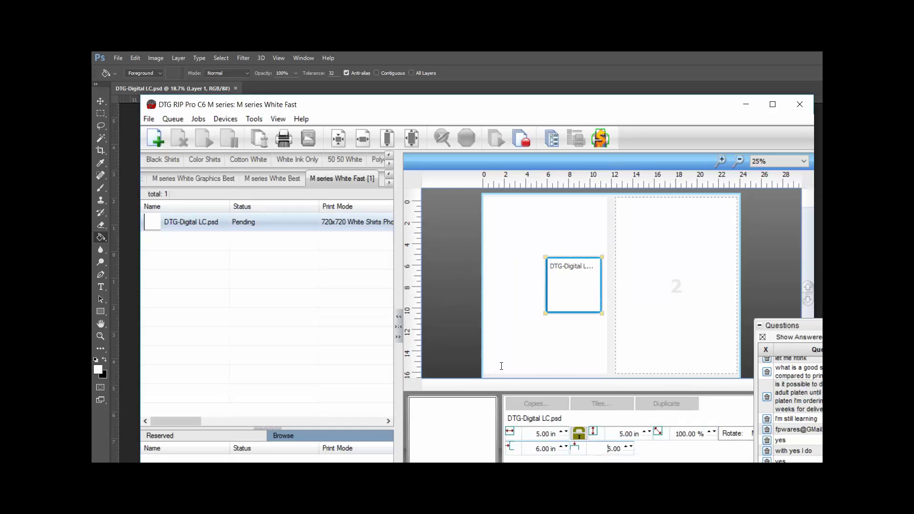
key("Return")
key("Return")
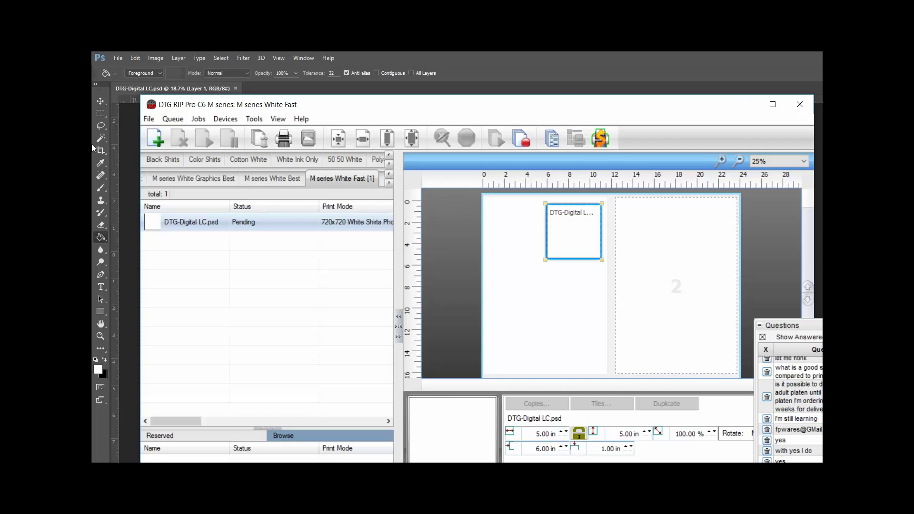
Step: Review the logo job in the M series Color Graphics Best queue of the Color Shirts group, and minimize both programs
left_click(205, 159)
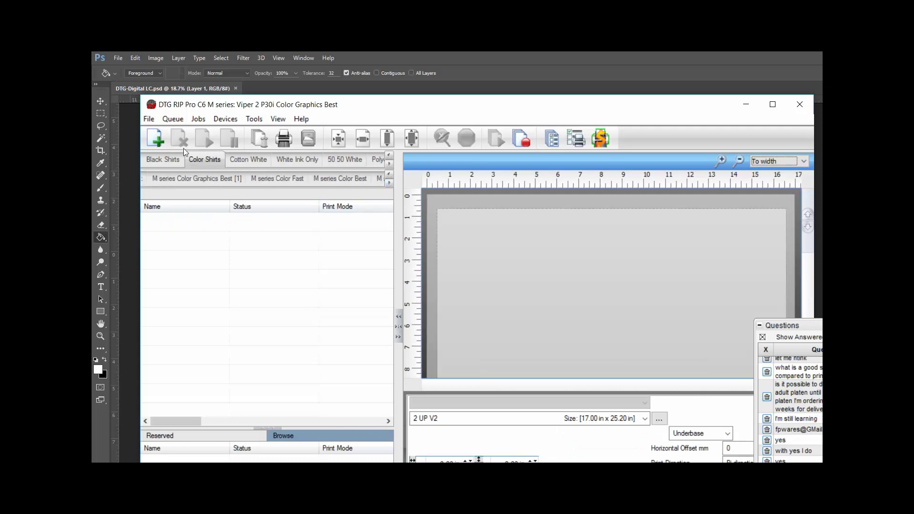
left_click(196, 178)
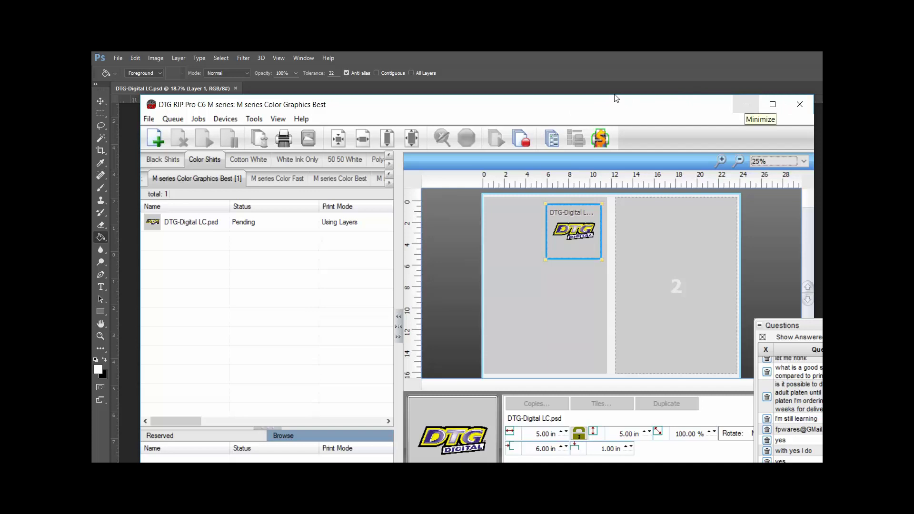
key("super+Down")
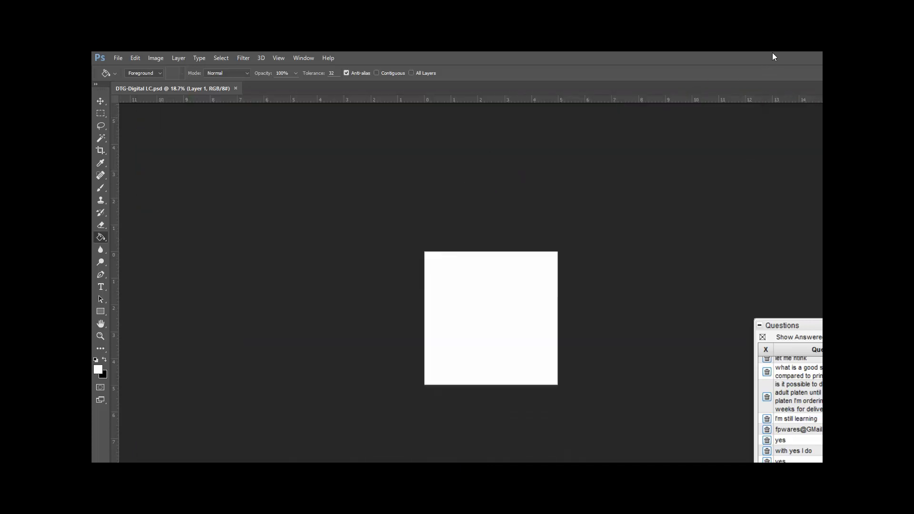
left_click(787, 57)
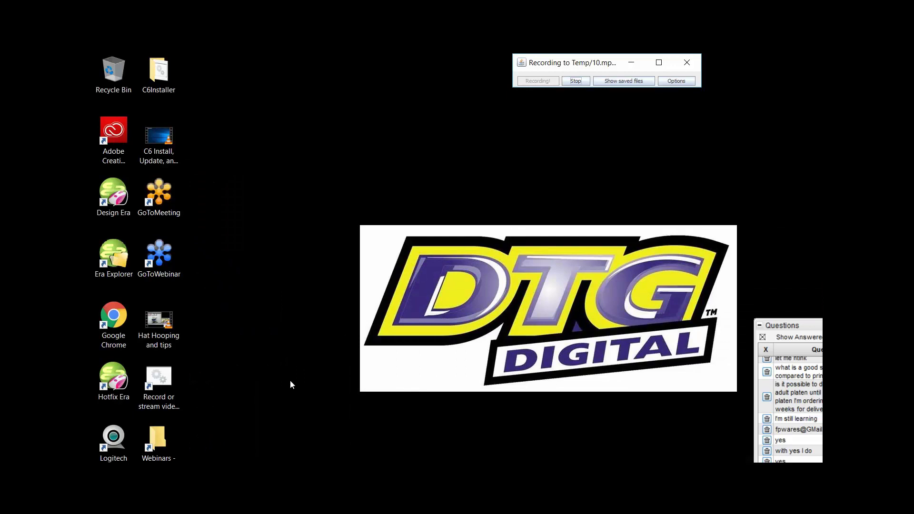
Step: Switch to Chrome and search Google Images for "tshirt template" in a new tab
left_click(313, 461)
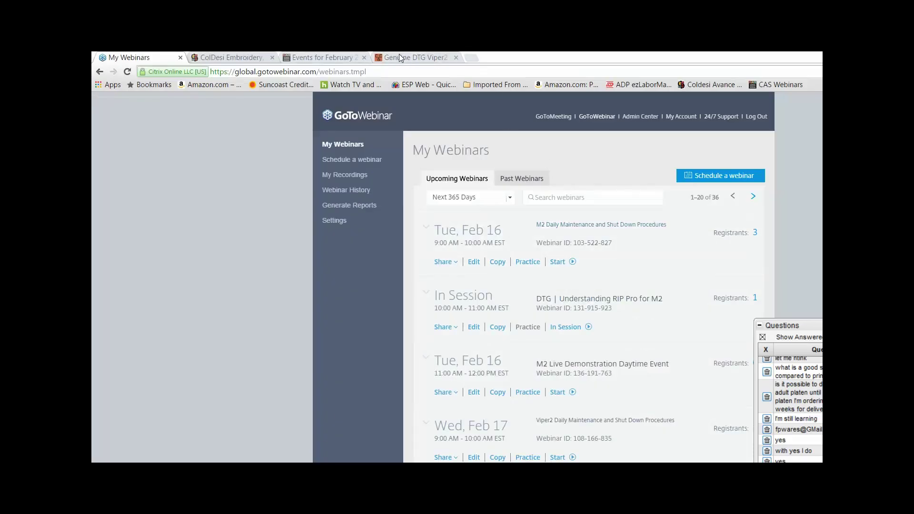
left_click(471, 57)
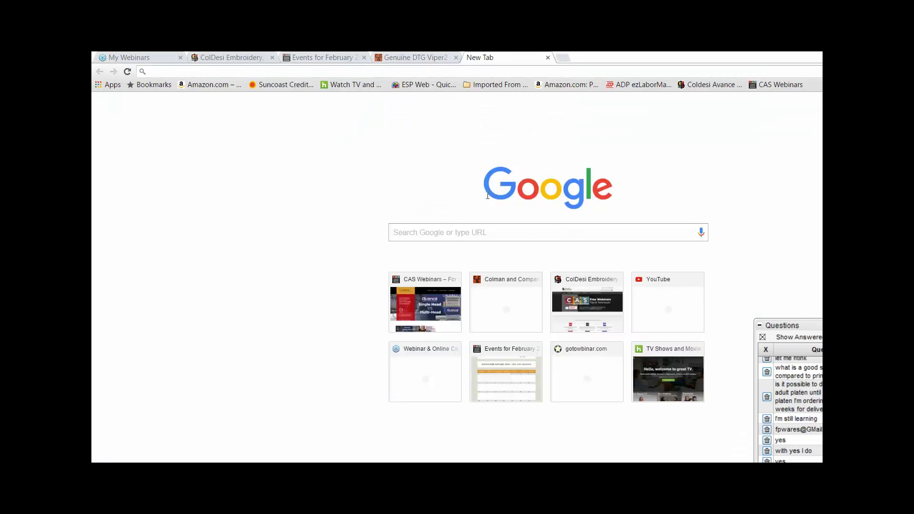
left_click(783, 98)
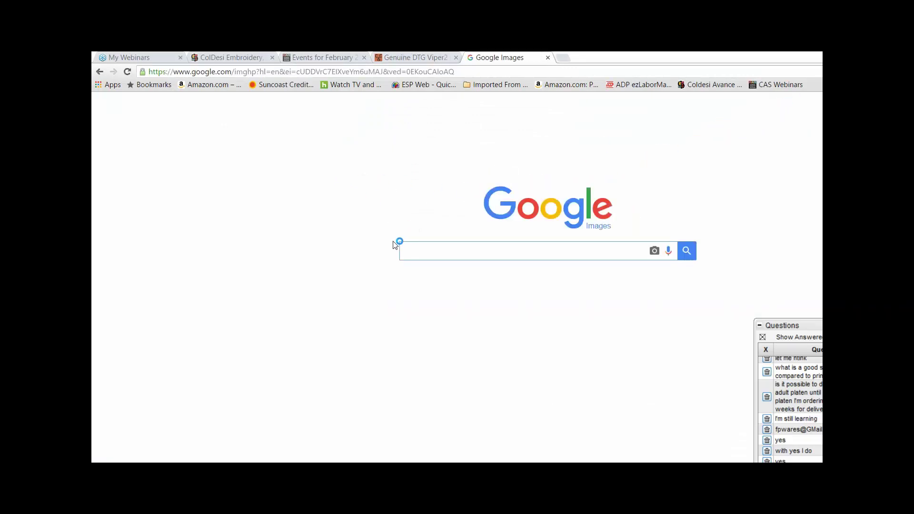
left_click(399, 242)
type("shirt")
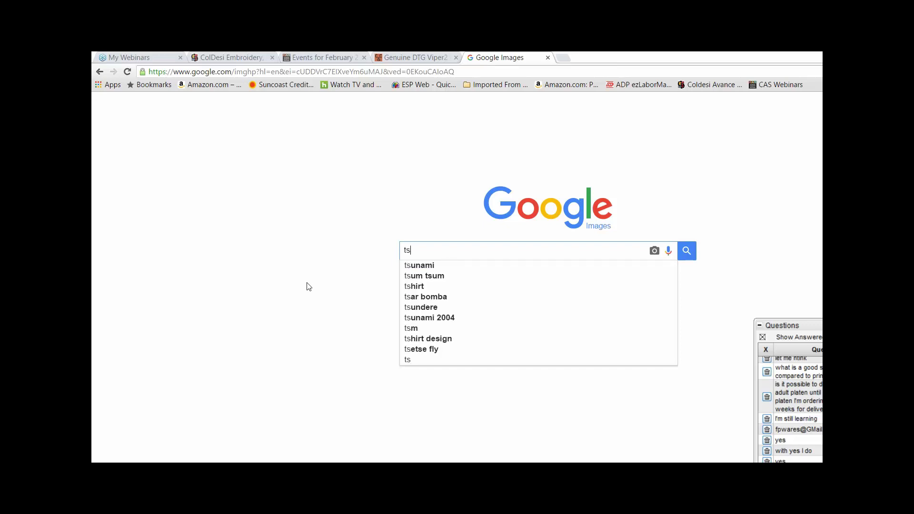
key("Down")
key("Down")
key("Down")
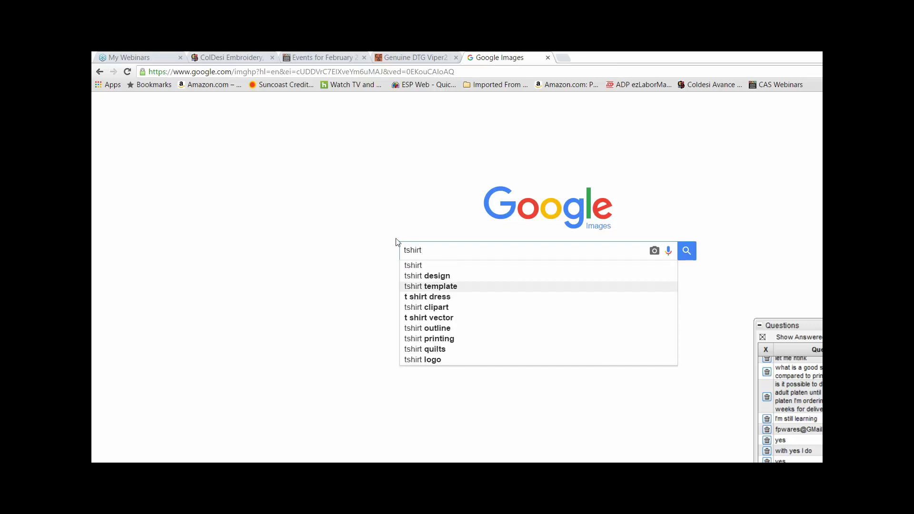
key("Return")
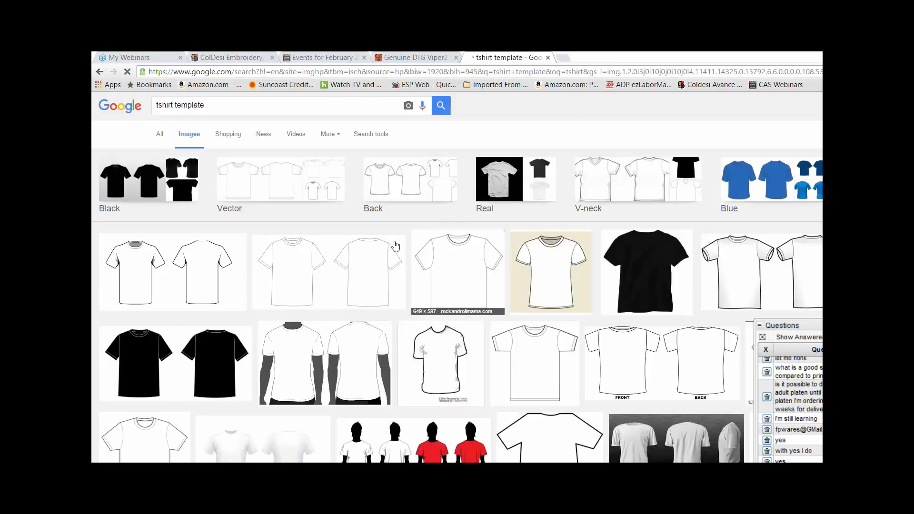
Step: Open the first front-and-back white T-shirt template at full size and start saving the image
left_click(153, 245)
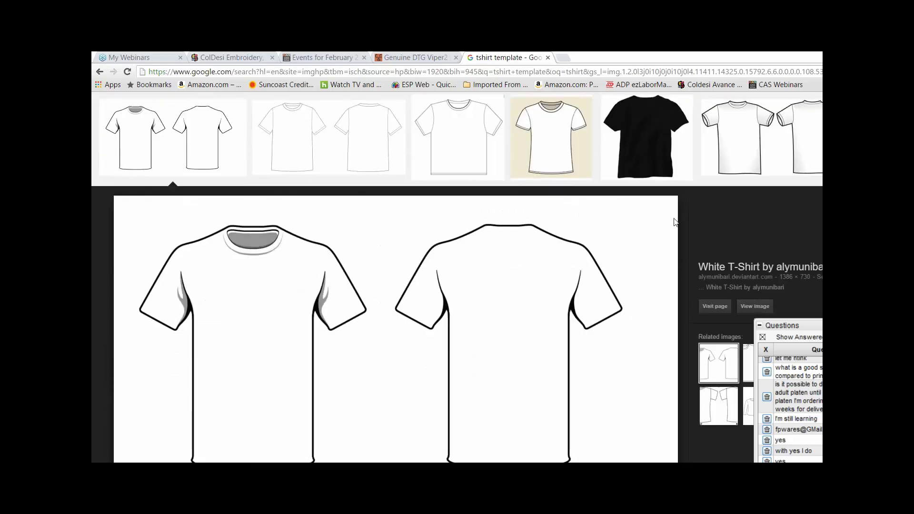
left_click(754, 306)
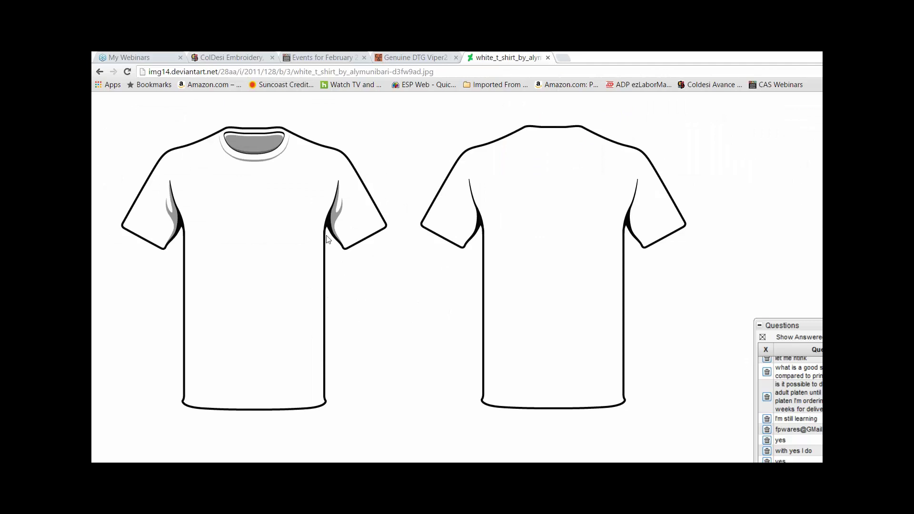
right_click(386, 279)
left_click(424, 300)
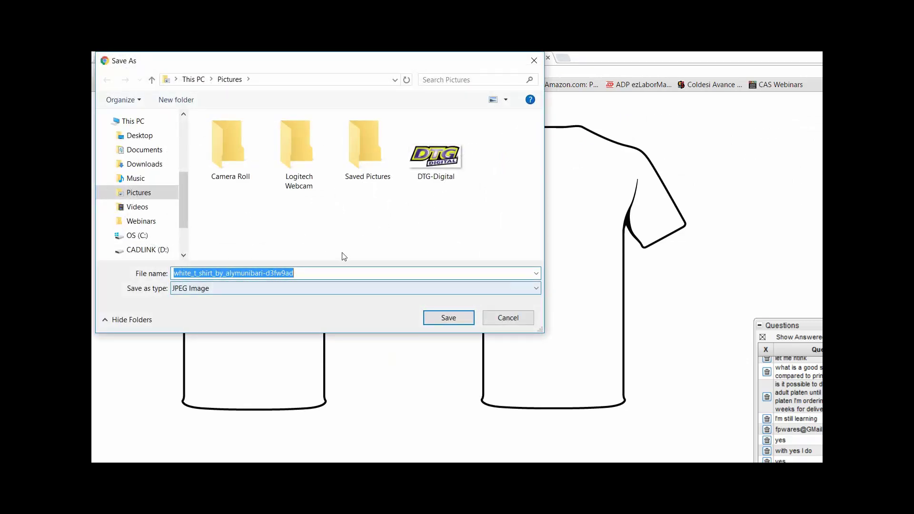
Step: Shorten the image's file name to white_t_shirt and save it as a JPEG in the Pictures folder
key("End")
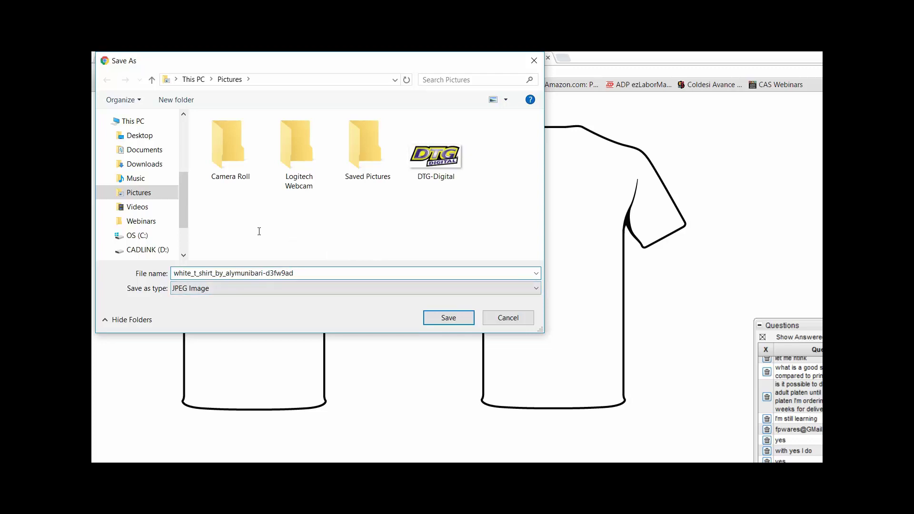
key("shift+Left")
key("shift+Left")
key("shift+Left")
key("shift+Left")
key("shift+Left")
key("shift+Left")
key("shift+Left")
key("shift+Left")
key("shift+Left")
key("shift+Left")
key("shift+Left")
key("shift+Left")
key("shift+Left")
key("shift+Left")
key("shift+Left")
key("shift+Left")
key("shift+Left")
key("shift+Left")
key("shift+Left")
key("shift+Left")
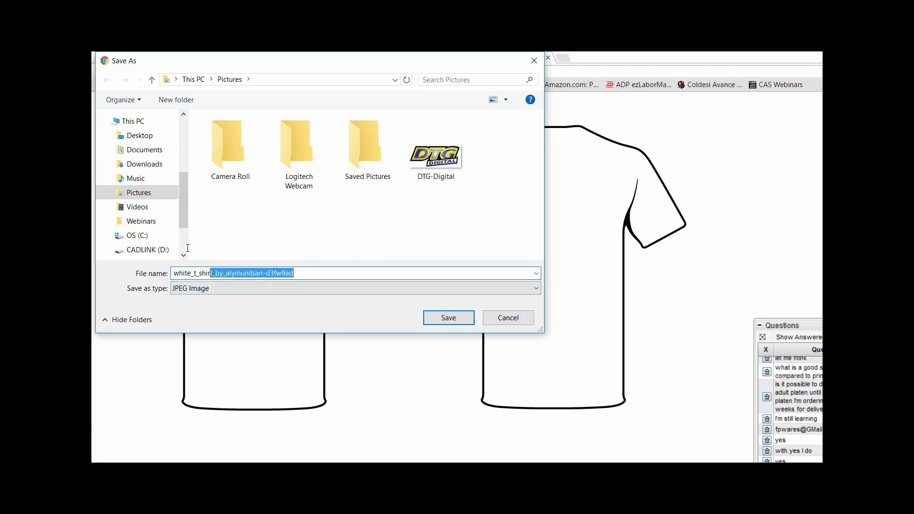
key("shift+Right")
key("shift+Right")
key("shift+Left")
key("Delete")
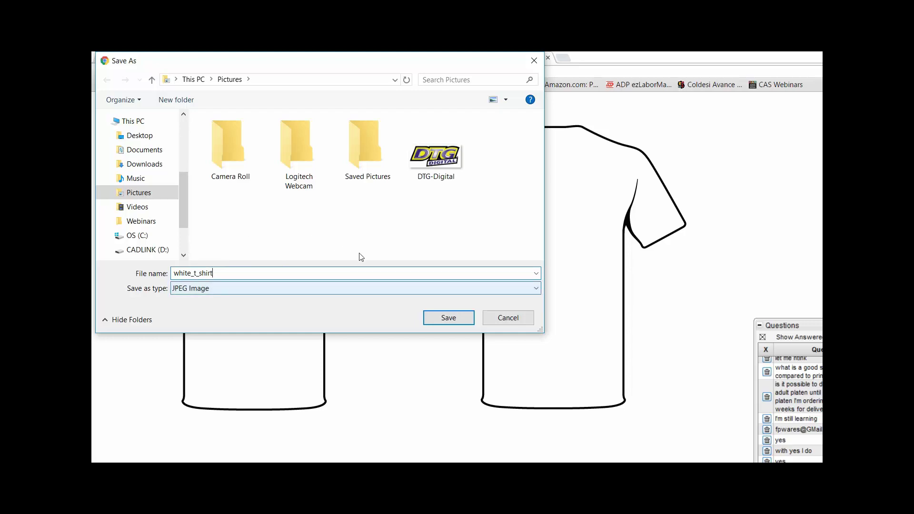
key("Return")
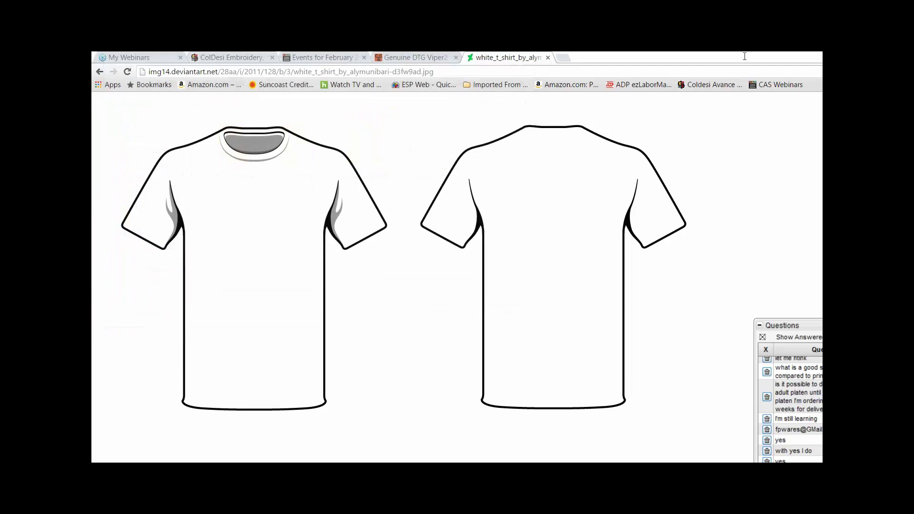
Step: Minimize the browser and switch back to DTG-Digital LC.psd in Photoshop
left_click(766, 58)
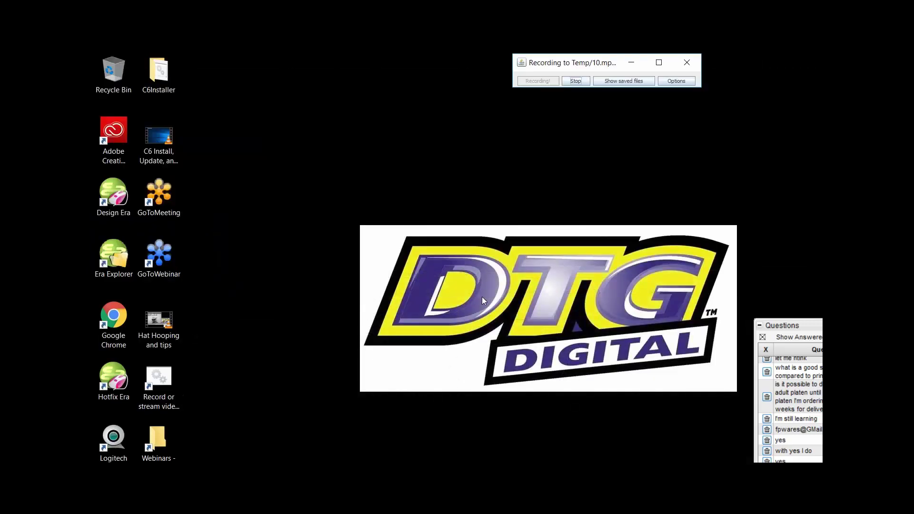
key("alt+Tab")
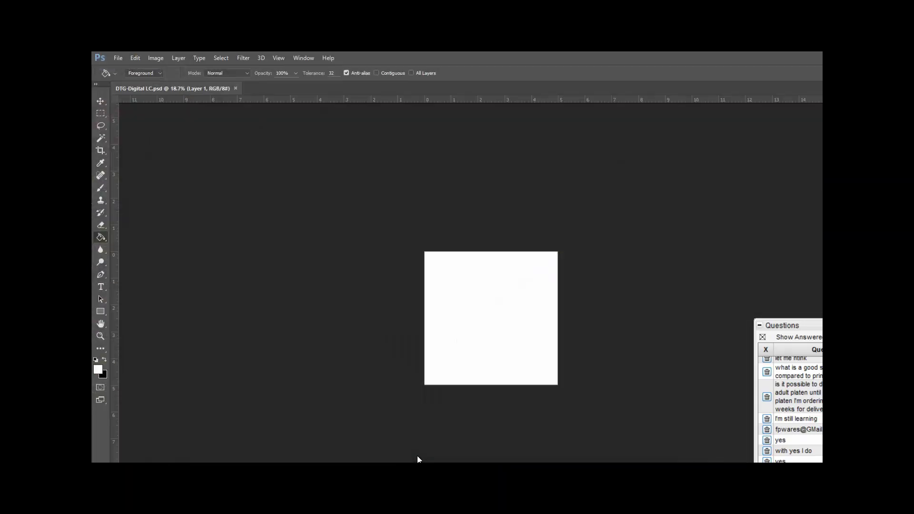
Step: Open the saved white_t_shirt.jpg template from the Pictures folder
left_click(117, 59)
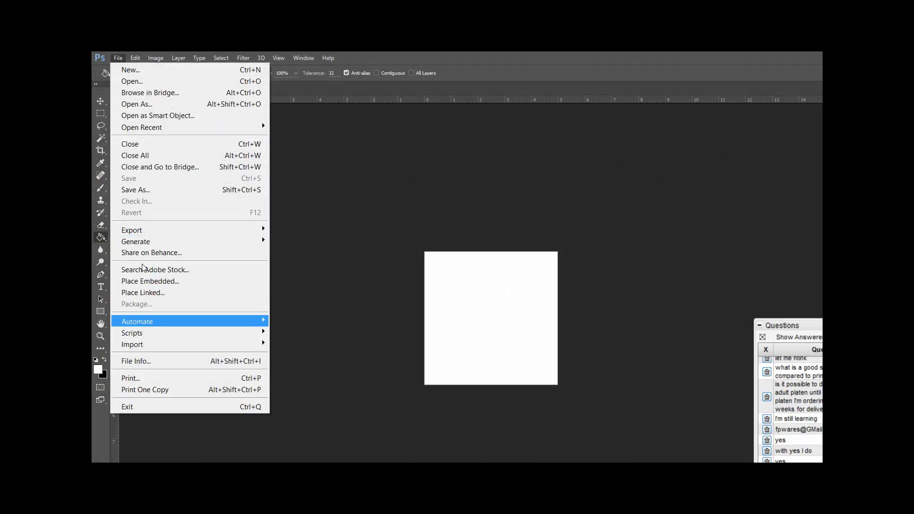
left_click(143, 80)
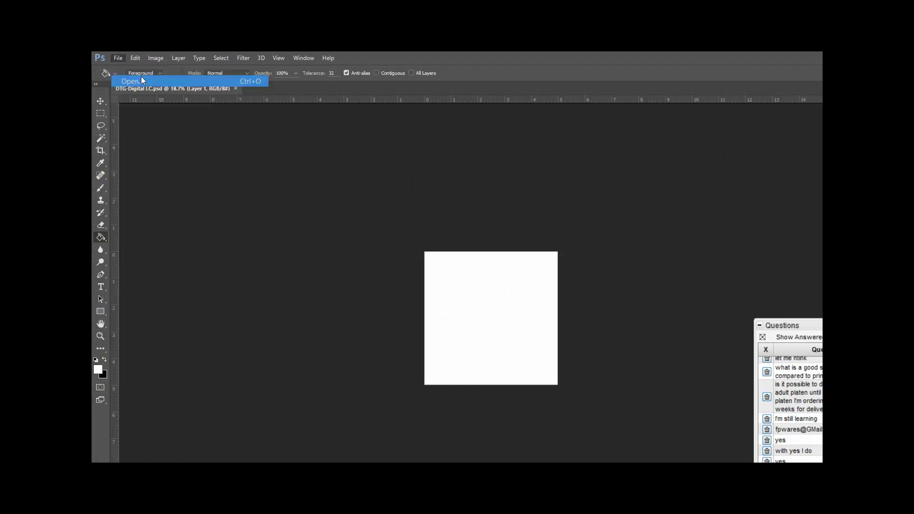
double_click(299, 233)
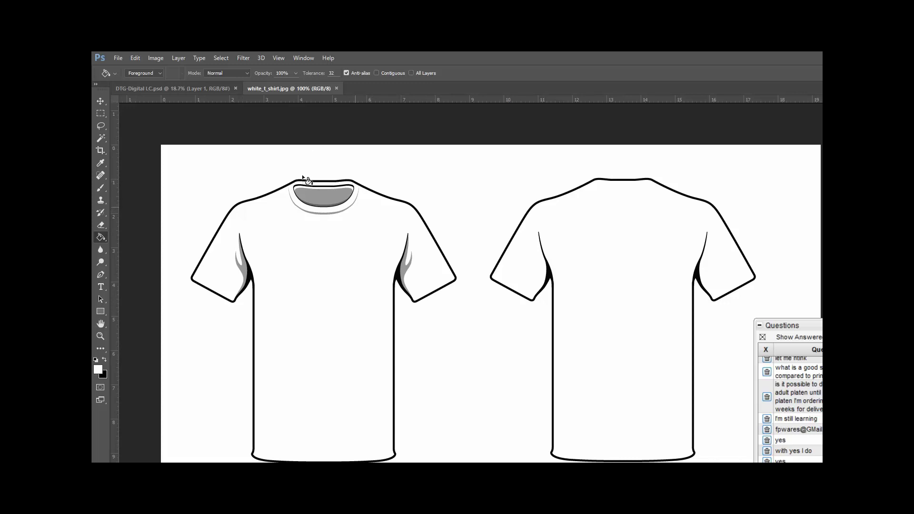
Step: Select a thin vertical strip from the front shirt's collar edge down the wearer's left chest and fill it black
left_click(100, 113)
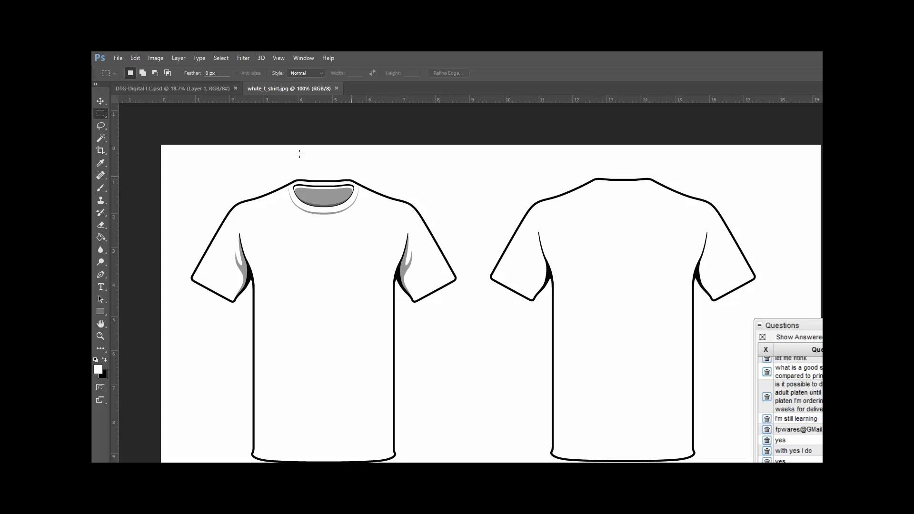
left_click_drag(353, 177, 353, 305)
key("x")
left_click(101, 237)
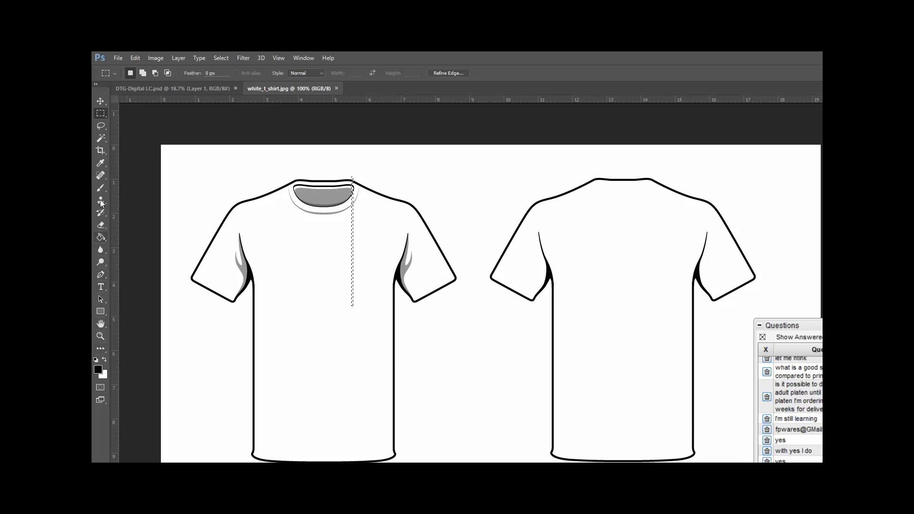
left_click(306, 187)
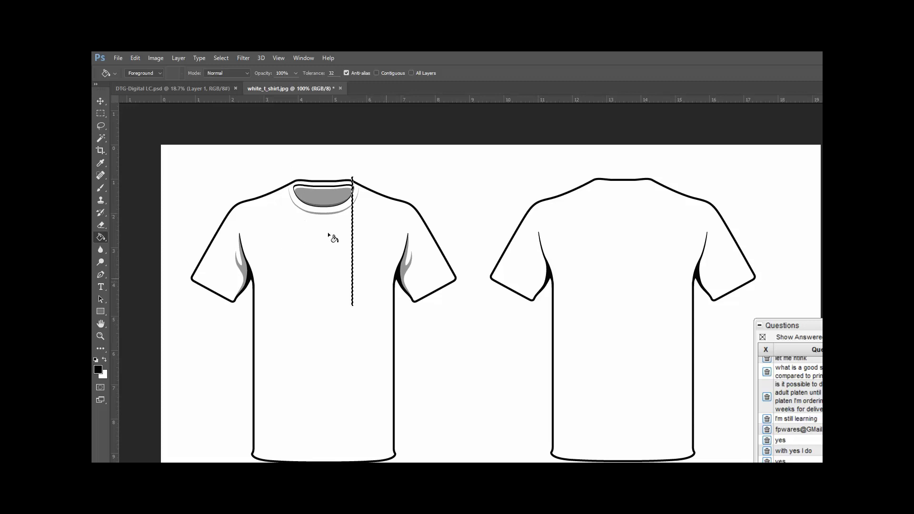
Step: Add a thin black horizontal line at armpit level across the vertical chest line and clear the selection
left_click(100, 114)
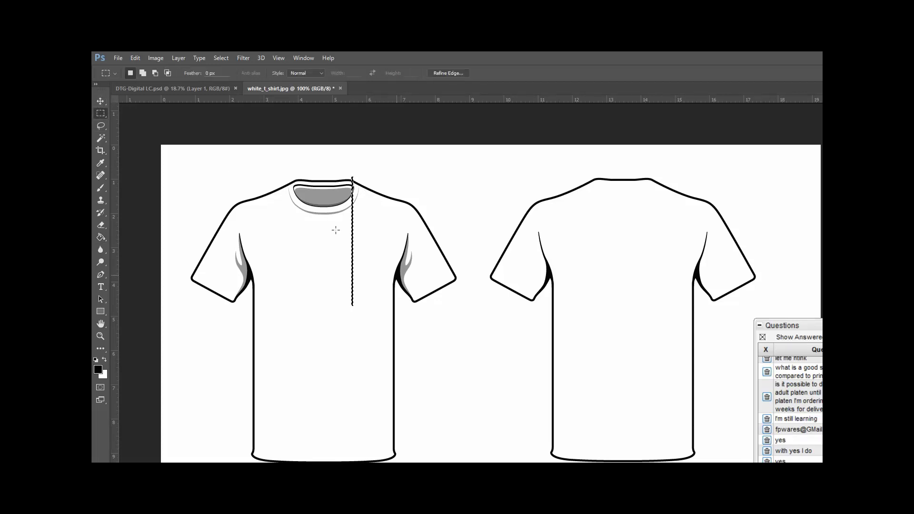
left_click(342, 225)
left_click_drag(405, 269, 338, 270)
left_click_drag(279, 228, 277, 230)
key("u")
key("g")
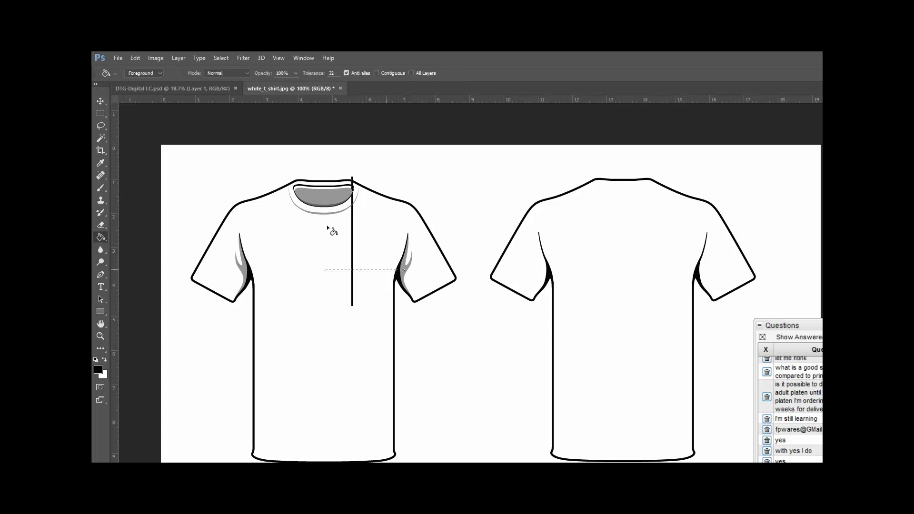
left_click(366, 270)
key("ctrl+d")
left_click(99, 99)
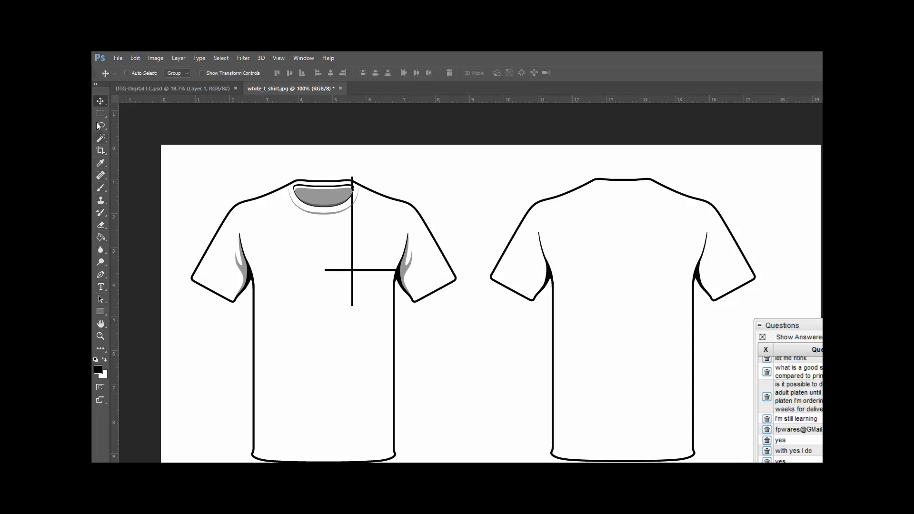
key("w")
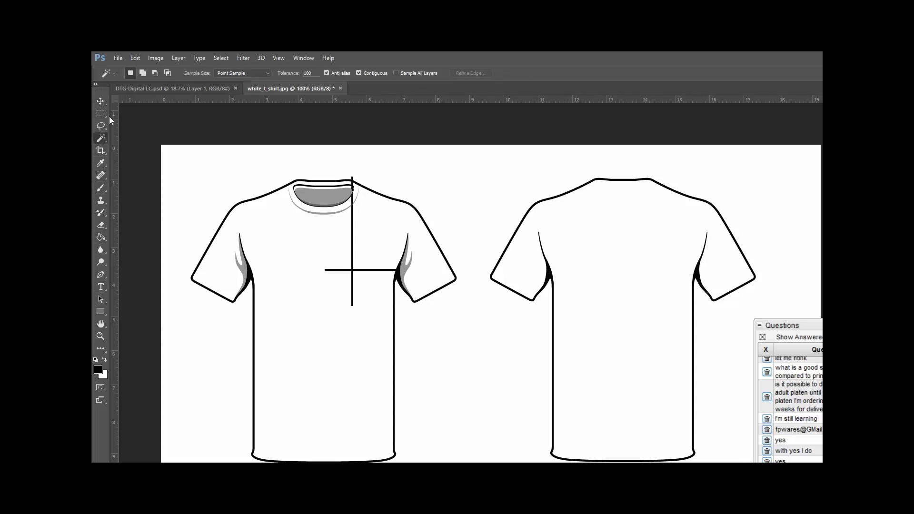
left_click(301, 227)
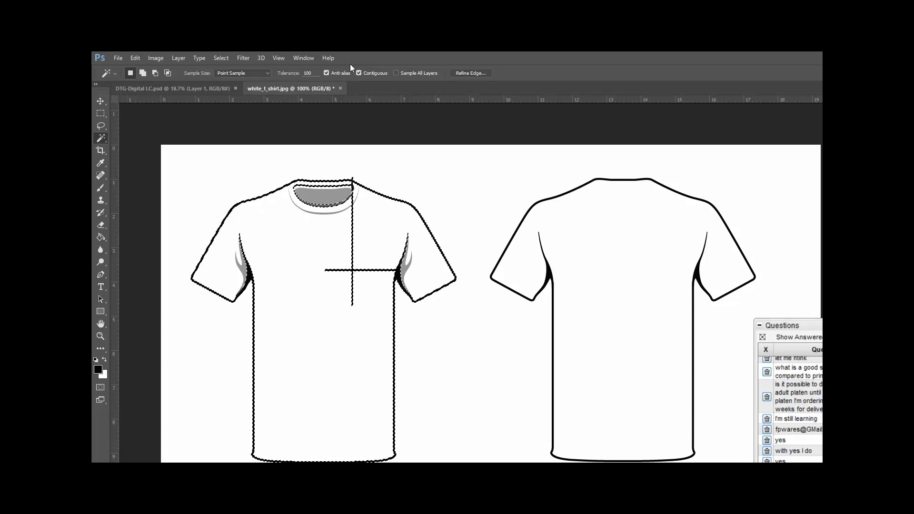
key("ctrl+d")
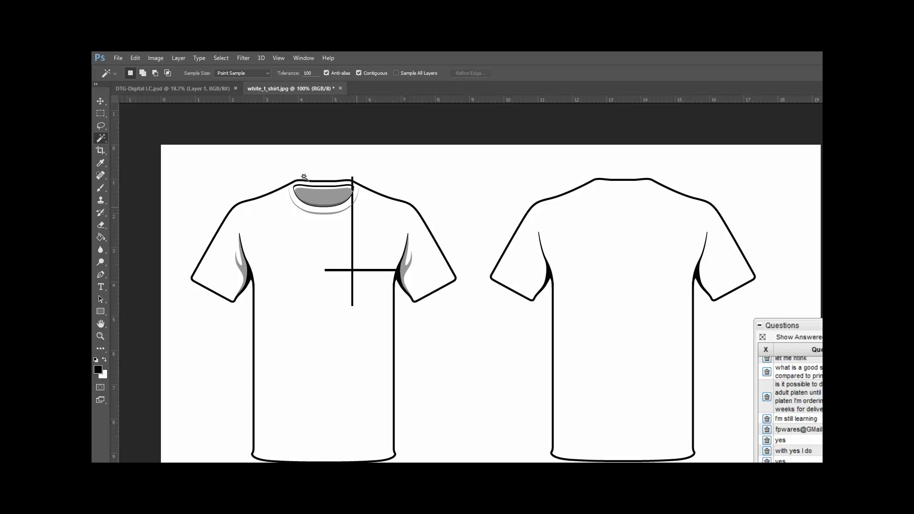
Step: Undo the horizontal line and nudge the vertical chest line to the right, just beyond the front collar's edge
left_click(304, 177)
key("BackSpace")
left_click(304, 179)
left_click(100, 95)
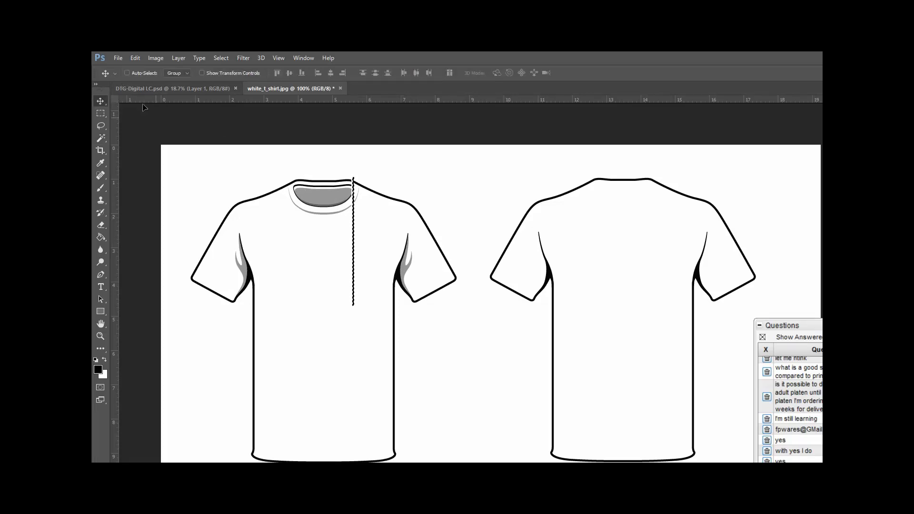
key("Right")
key("Right")
key("Right")
key("Right")
key("Right")
key("Right")
key("Right")
key("Right")
key("Right")
key("Right")
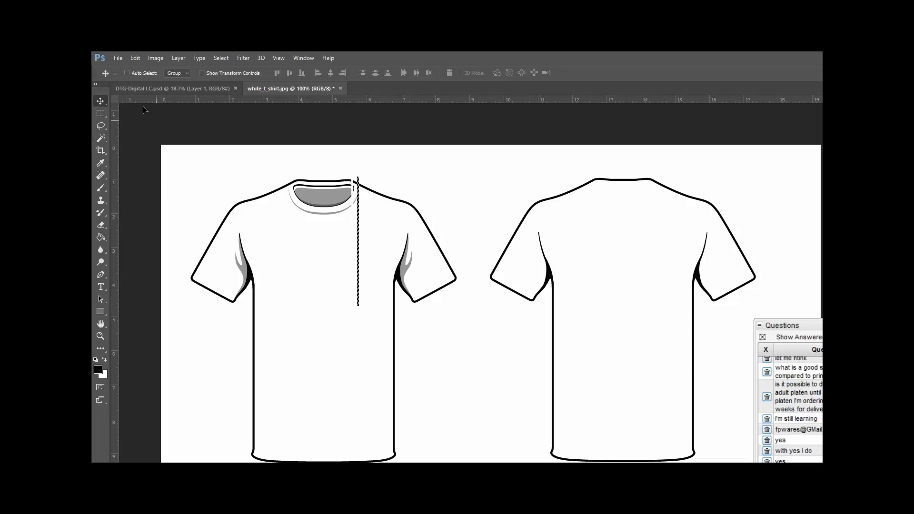
key("Right")
key("Right")
Step: Select a thin horizontal strip at armpit level crossing the moved vertical line, fill only that strip black and deselect it
left_click(100, 113)
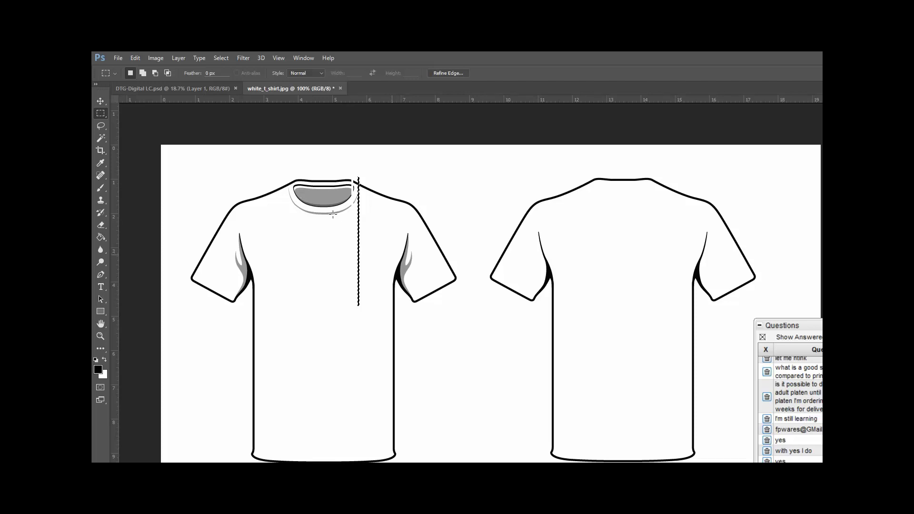
left_click_drag(377, 266, 407, 270)
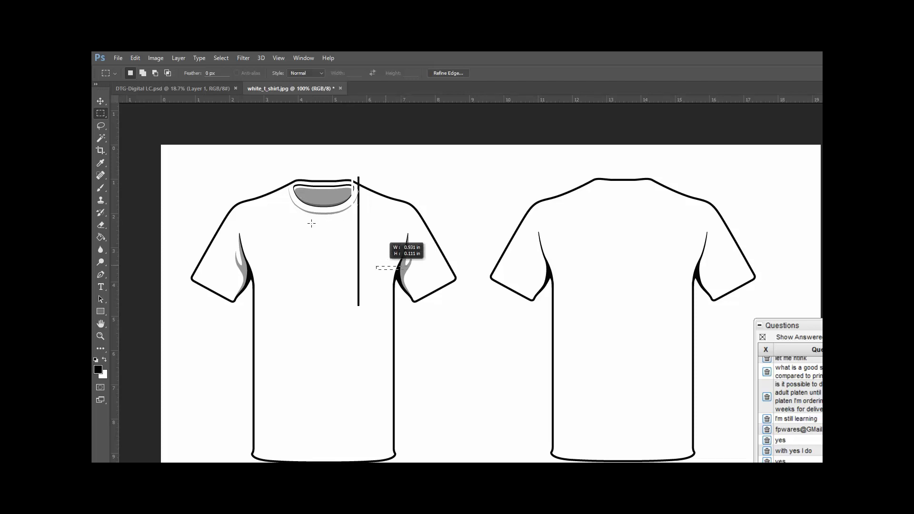
left_click_drag(312, 223, 272, 209)
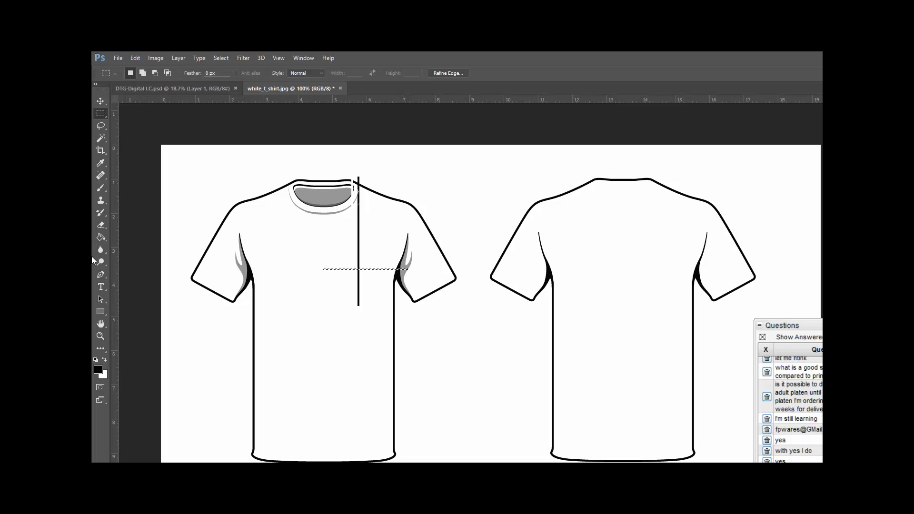
left_click(100, 236)
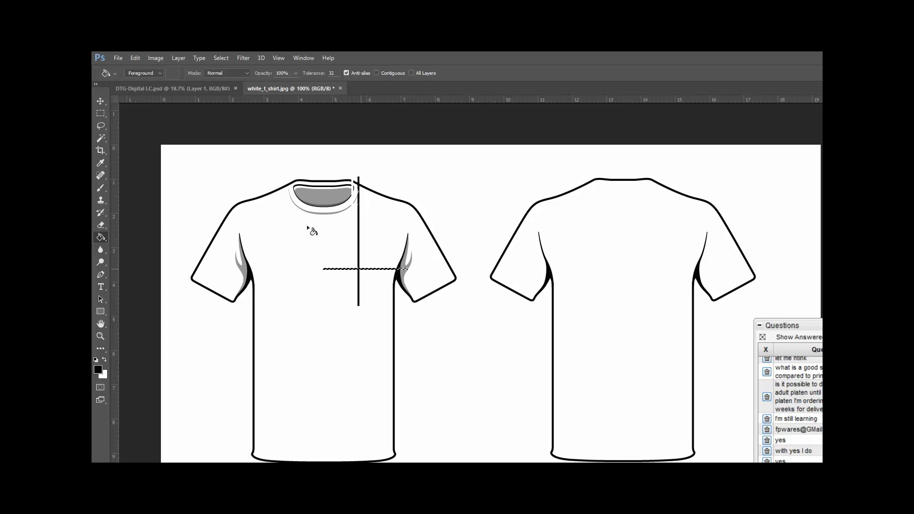
key("alt+BackSpace")
left_click(262, 219)
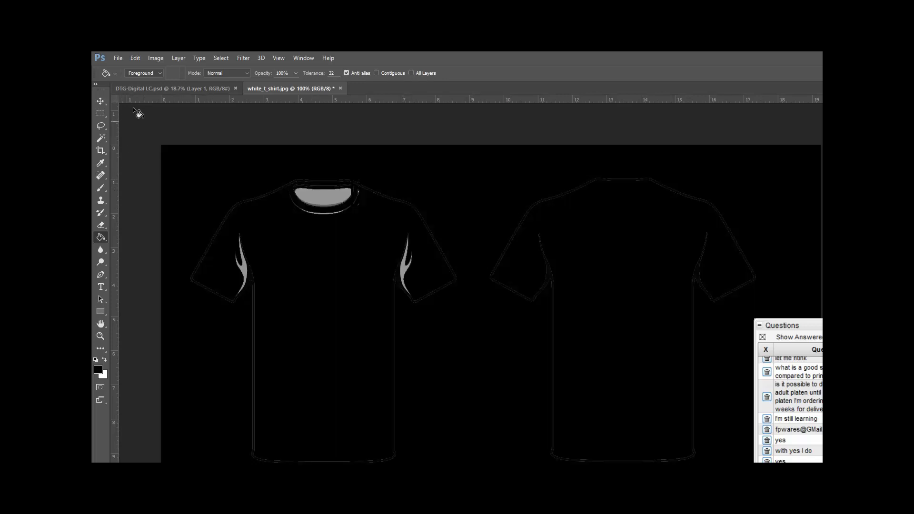
key("ctrl+z")
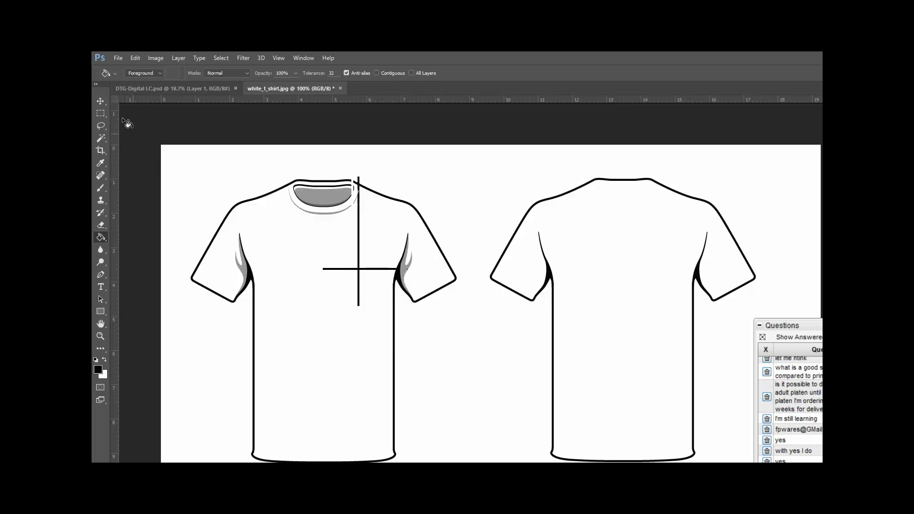
Step: Select a thin vertical strip down the front shirt with the Rectangular Marquee tool and nudge the selection right
left_click(101, 113)
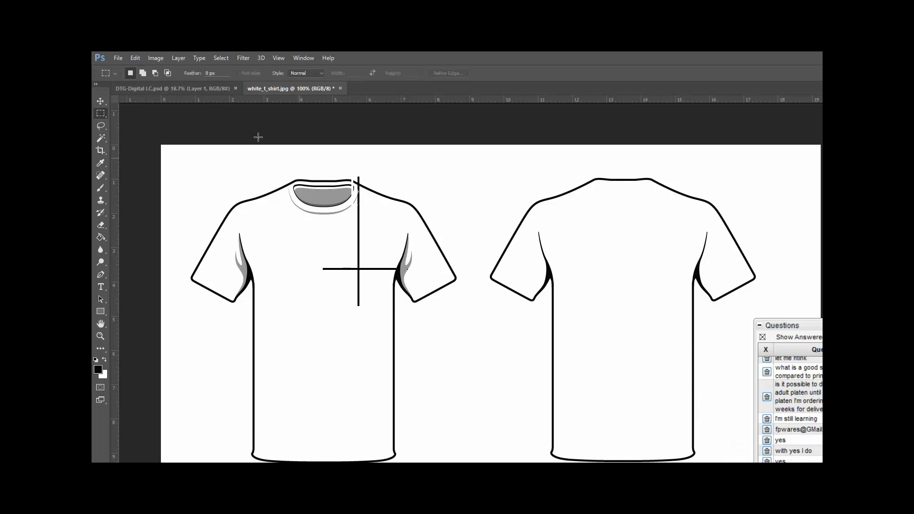
left_click_drag(275, 128, 276, 398)
key("Right")
key("Right")
key("Right")
key("Right")
Step: Switch to DTG RIP Pro and its queue containing the DTG-Digital LC.psd job
left_click(376, 461)
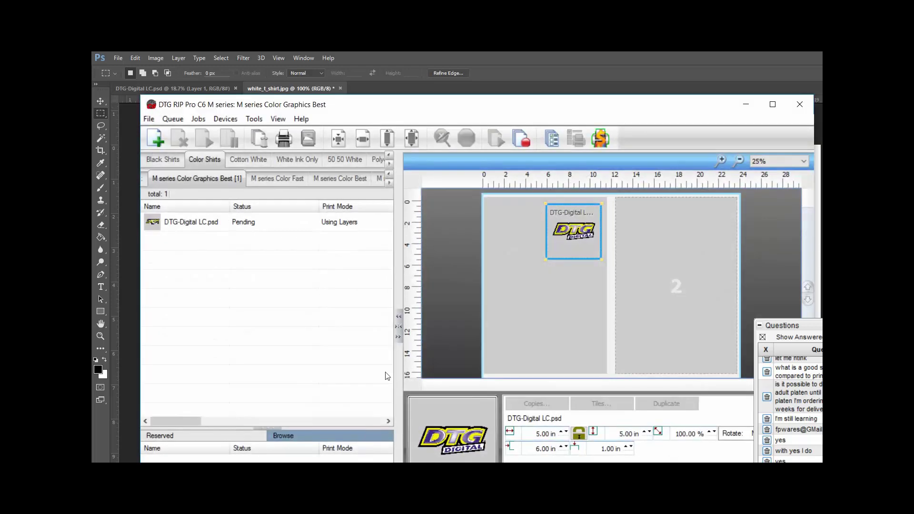